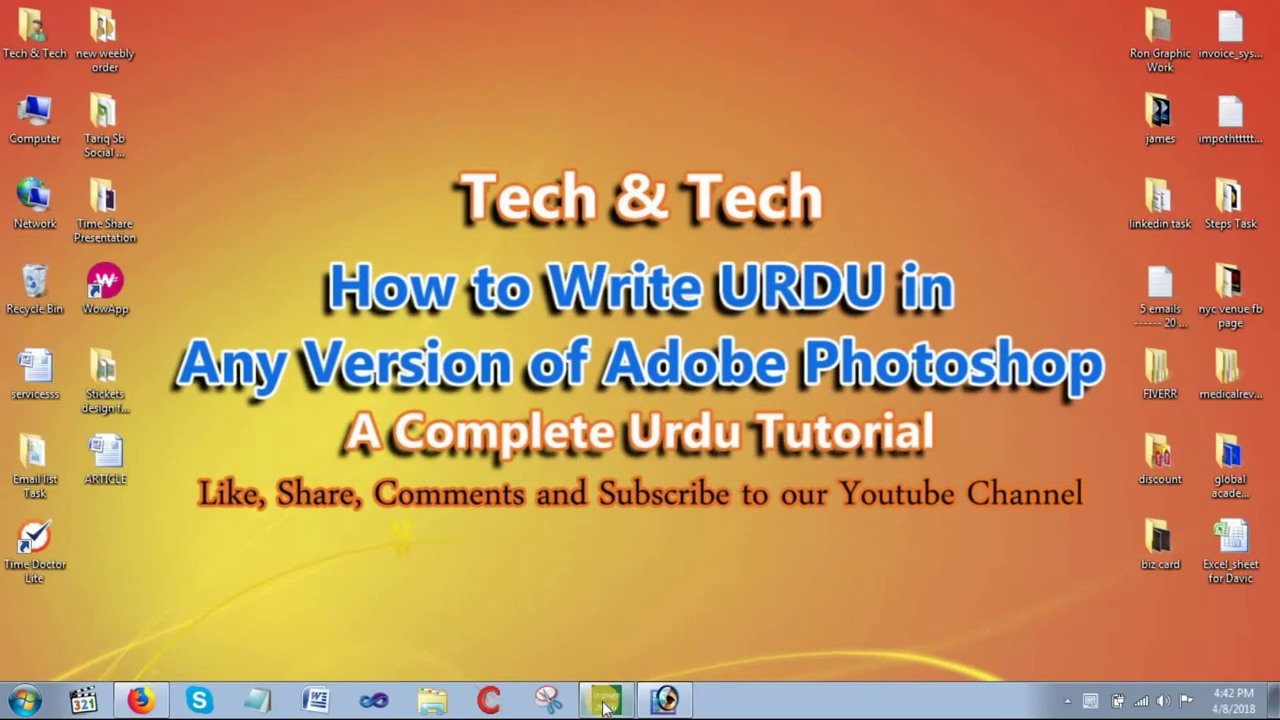
- Create a new blank A4 portrait, right-to-left document in InPage
click(606, 700)
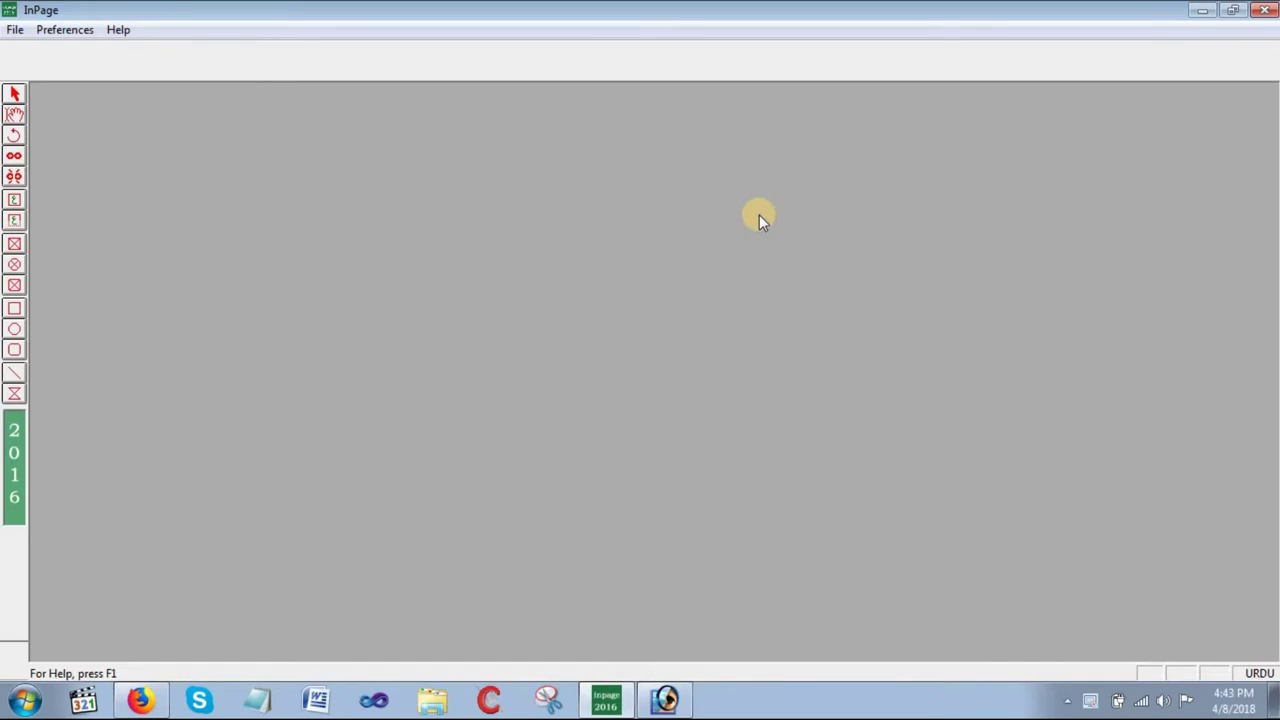
key(ctrl+n)
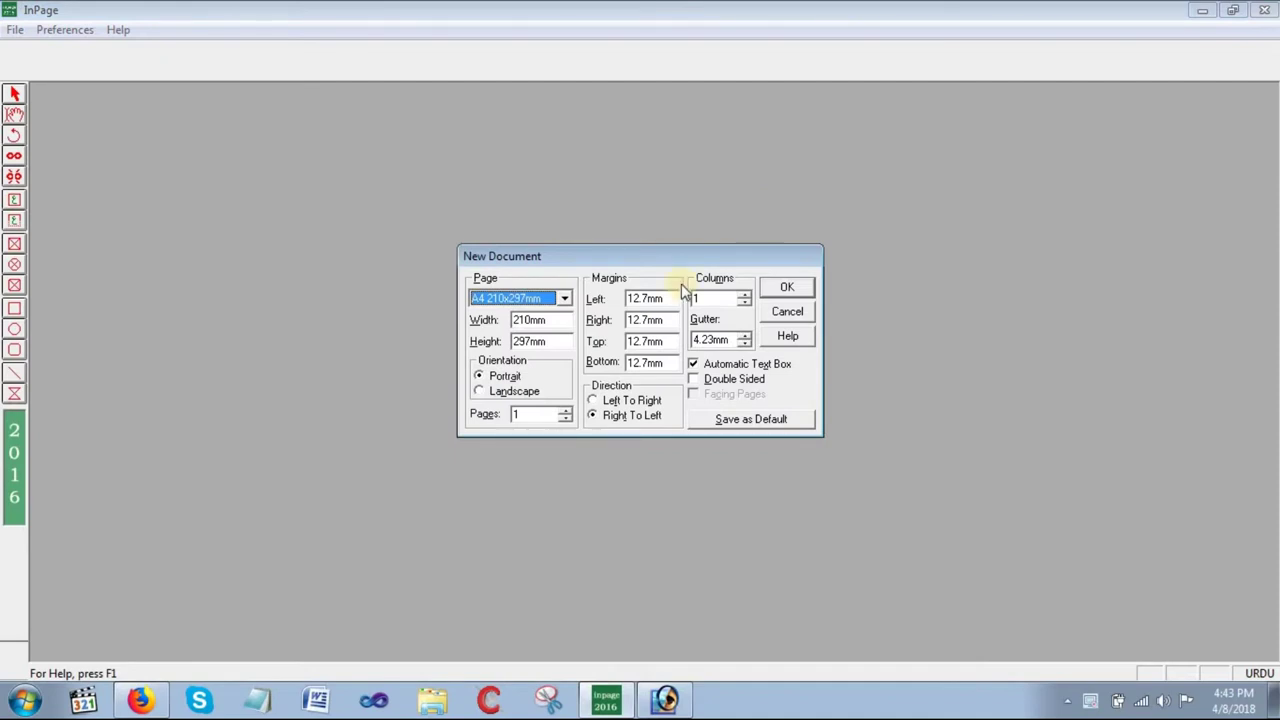
click(787, 287)
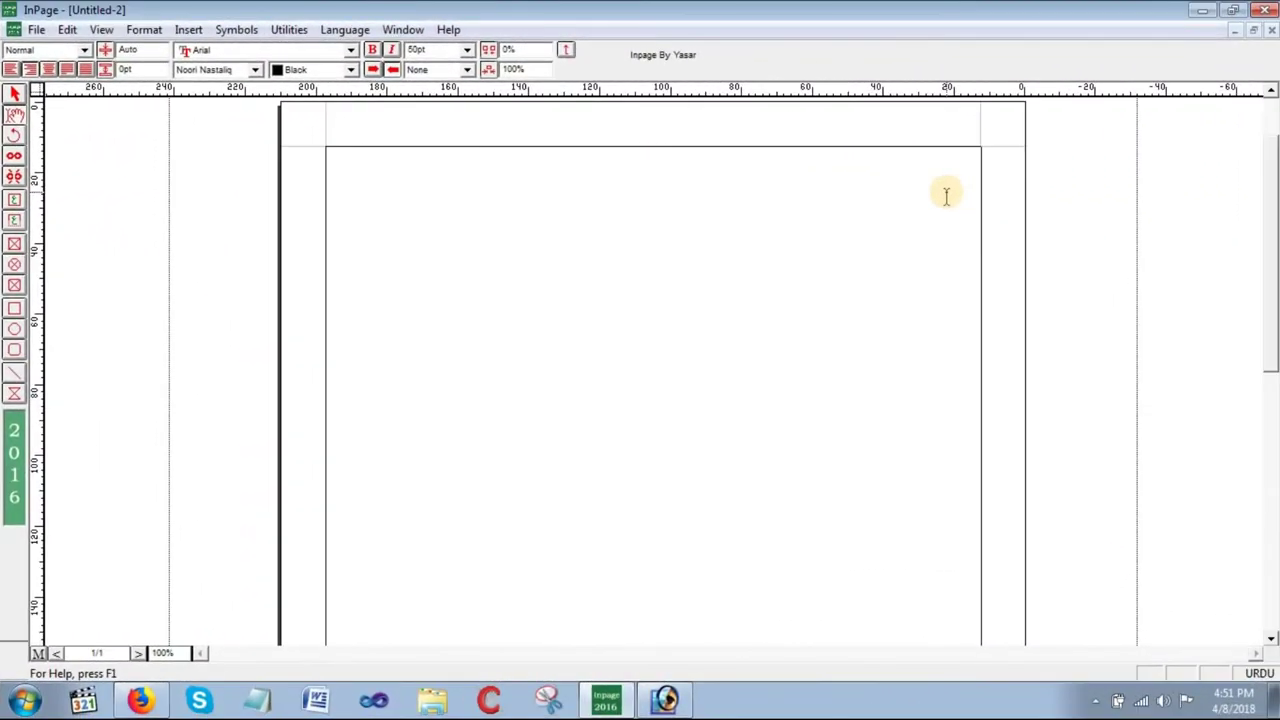
- Type the Urdu line 'پاکستان زنده آباد' at the top of the page and select it
text(پاکستان زنده)
key(Tab)
text(آباد)
key(ctrl+a)
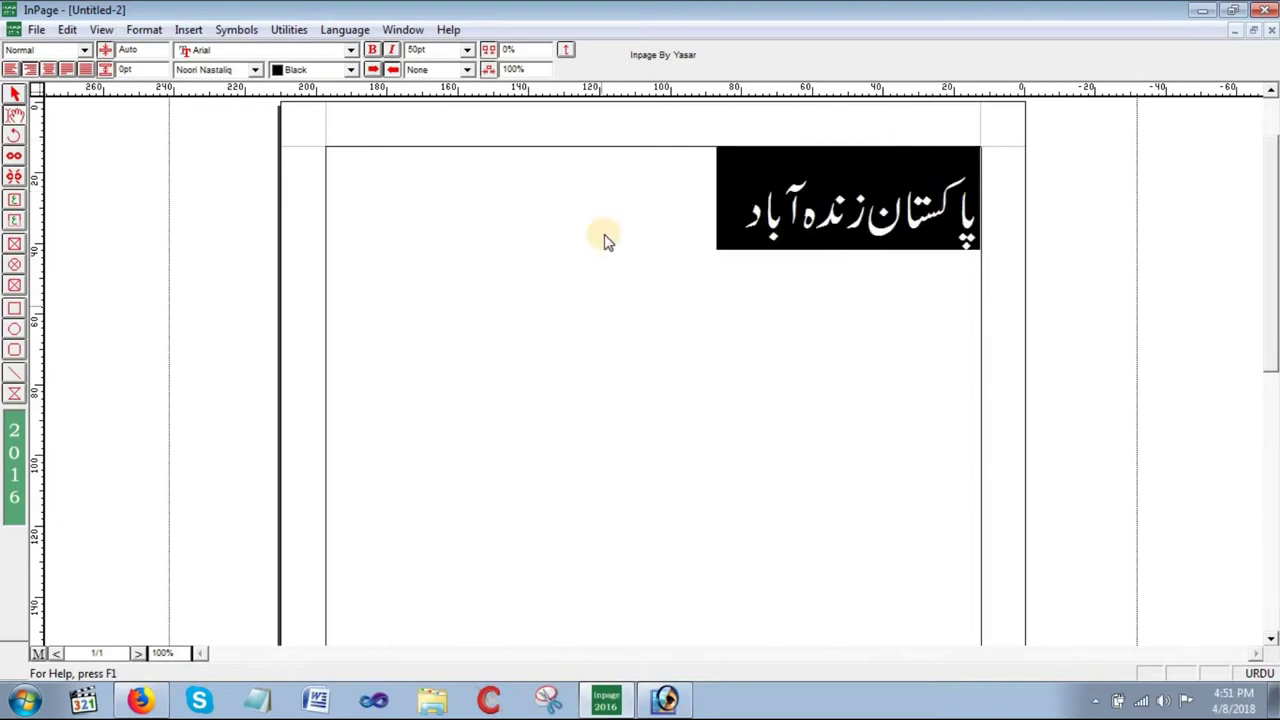
click(715, 225)
drag(968, 220, 433, 227)
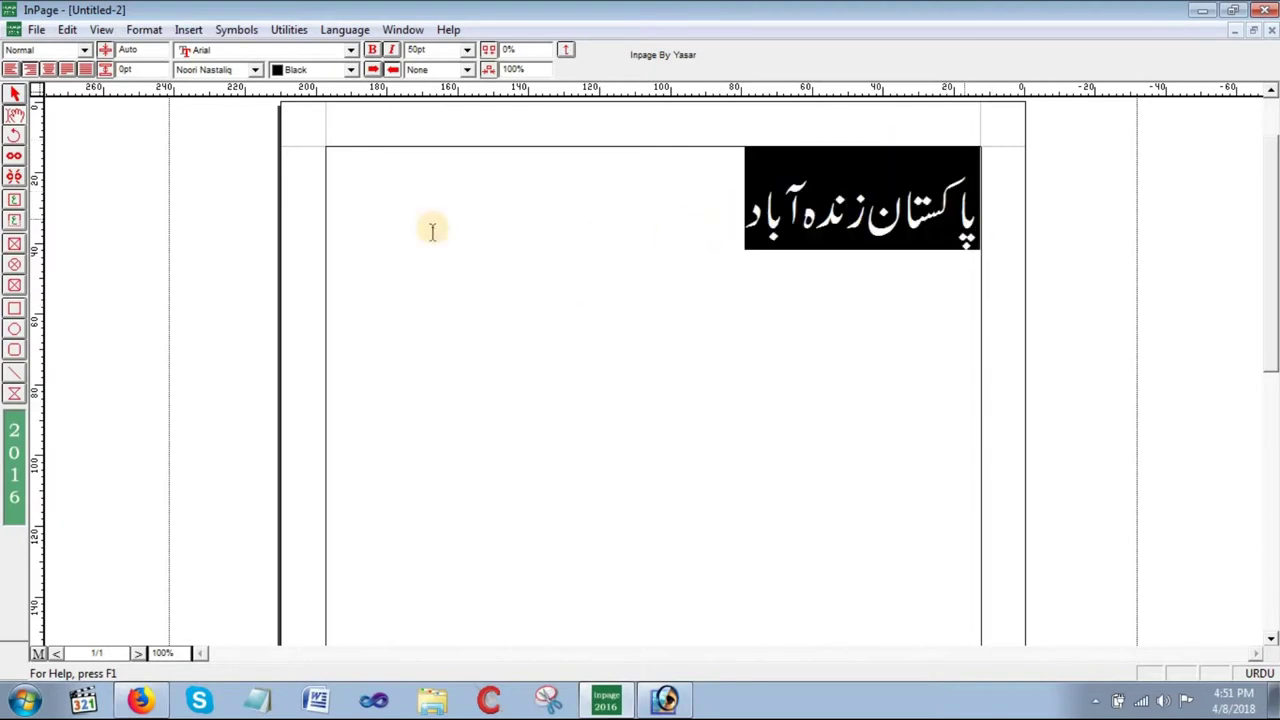
- Start exporting the page and set the save location to the Desktop
click(35, 30)
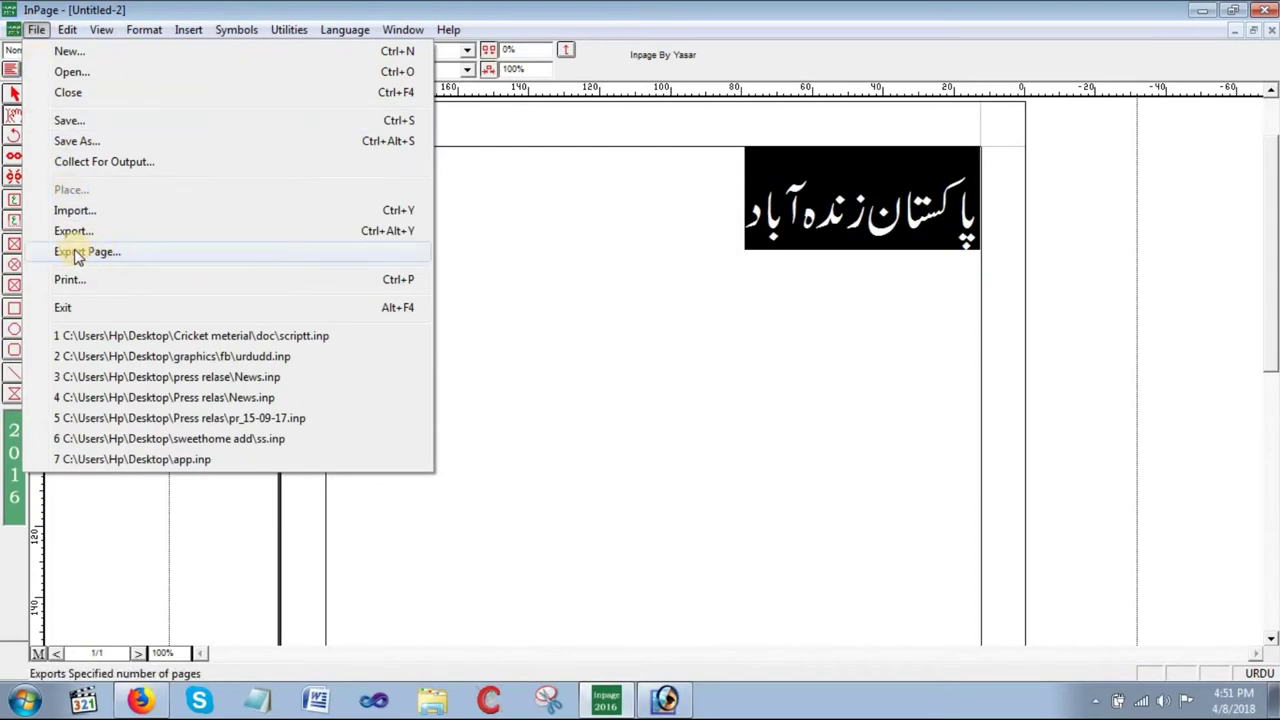
click(72, 251)
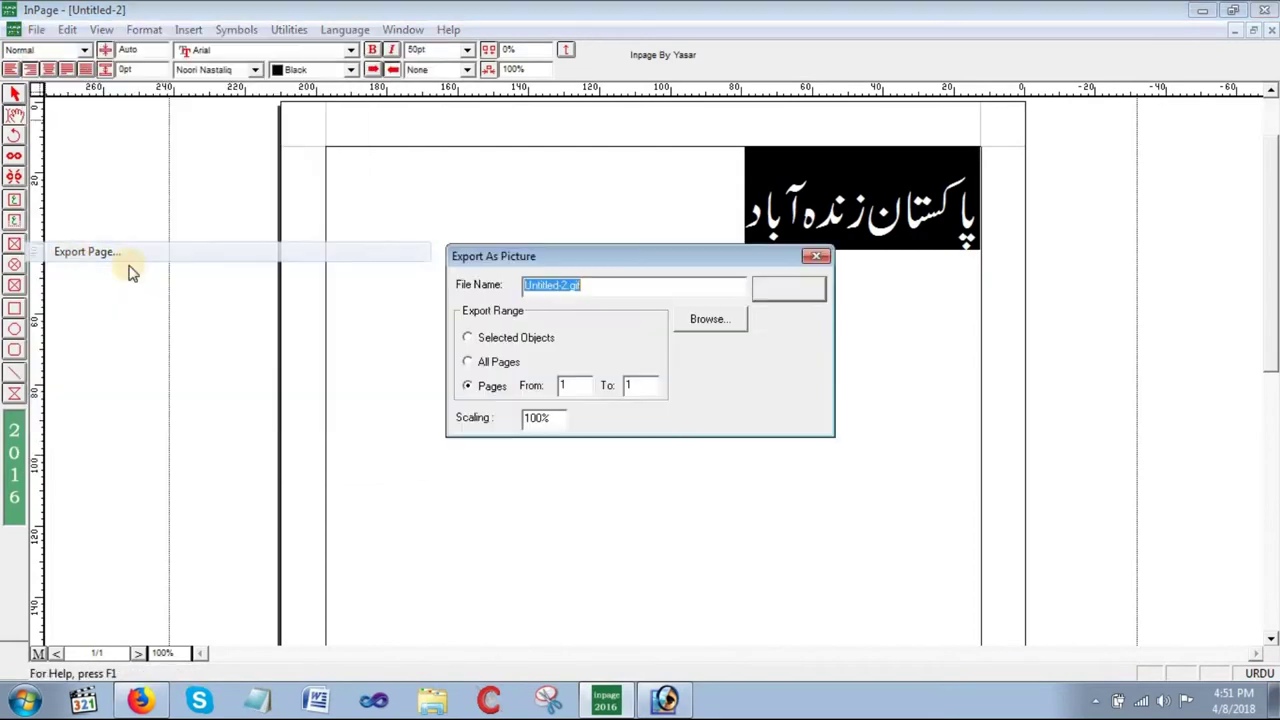
click(708, 322)
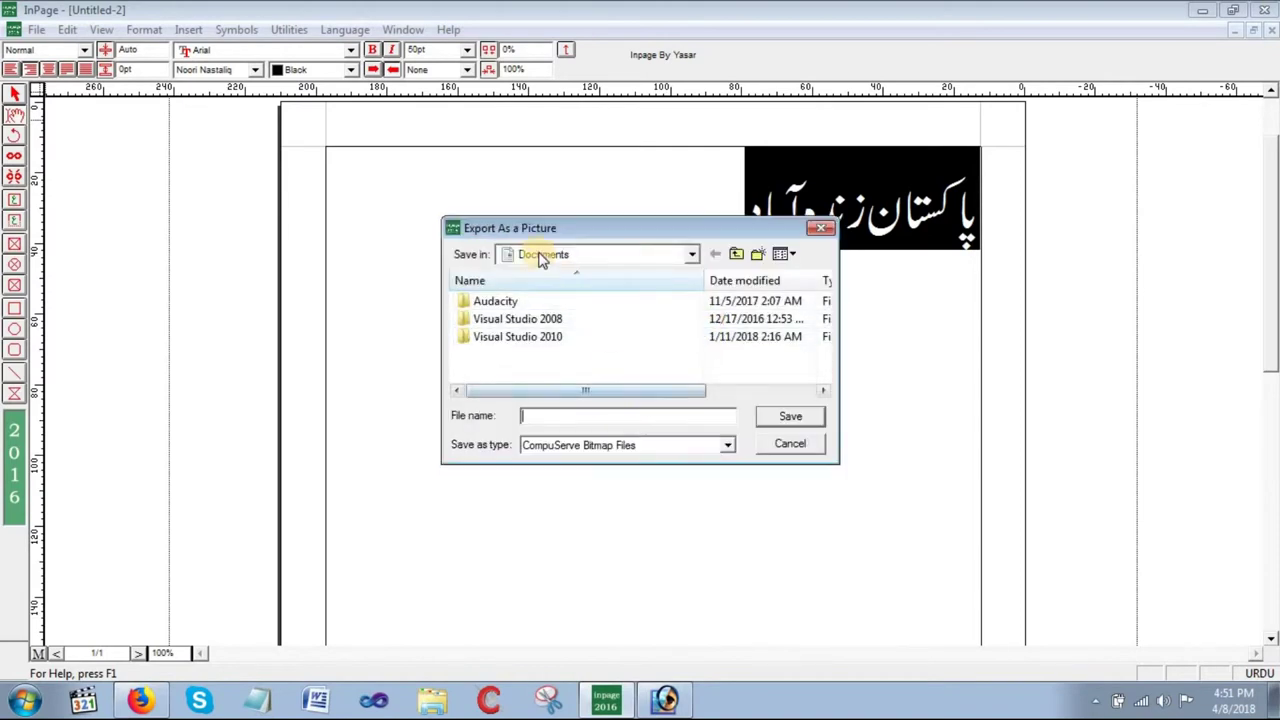
click(540, 256)
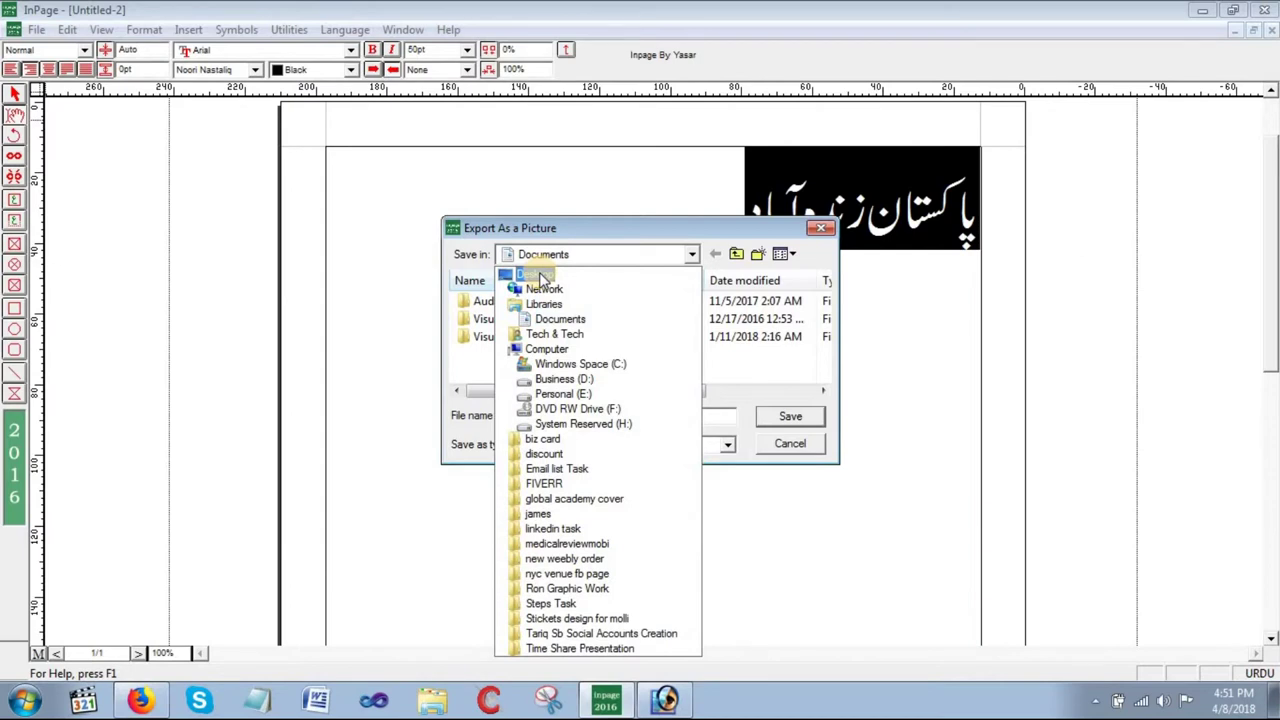
click(538, 275)
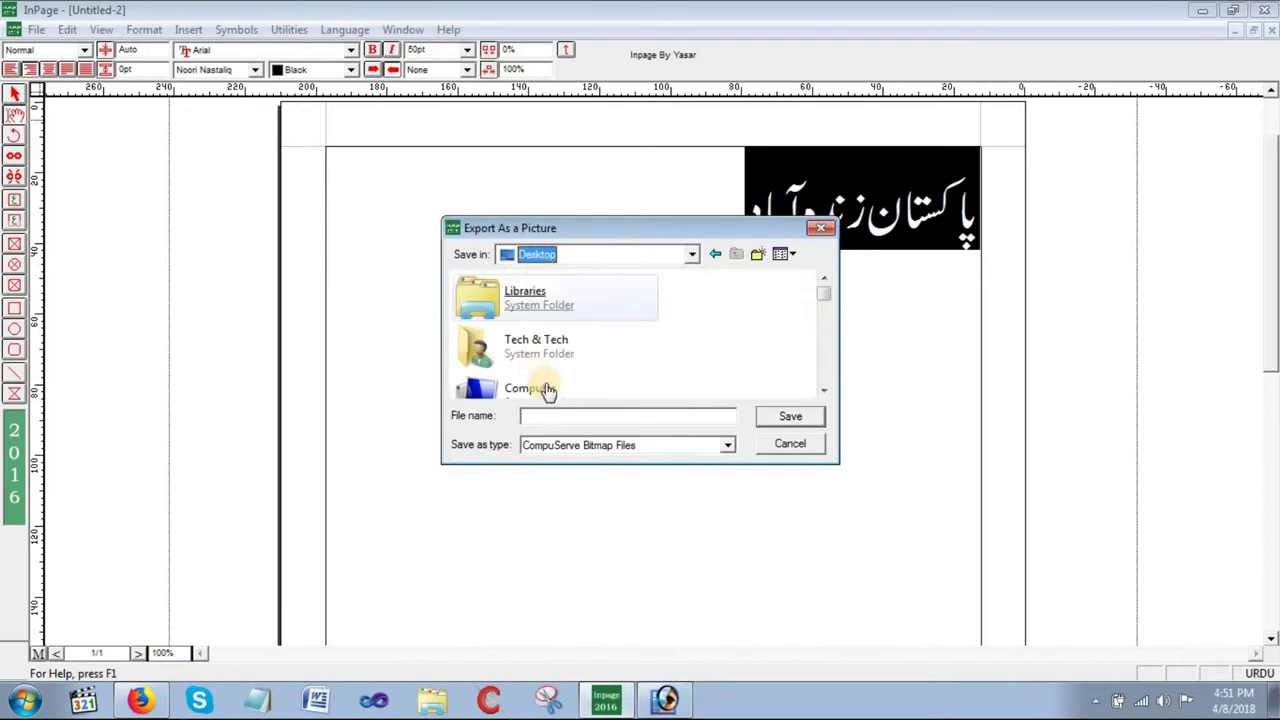
- Name the file Tech, choose Encapsulated PostScript Files, and export it as Tech.eps
click(558, 418)
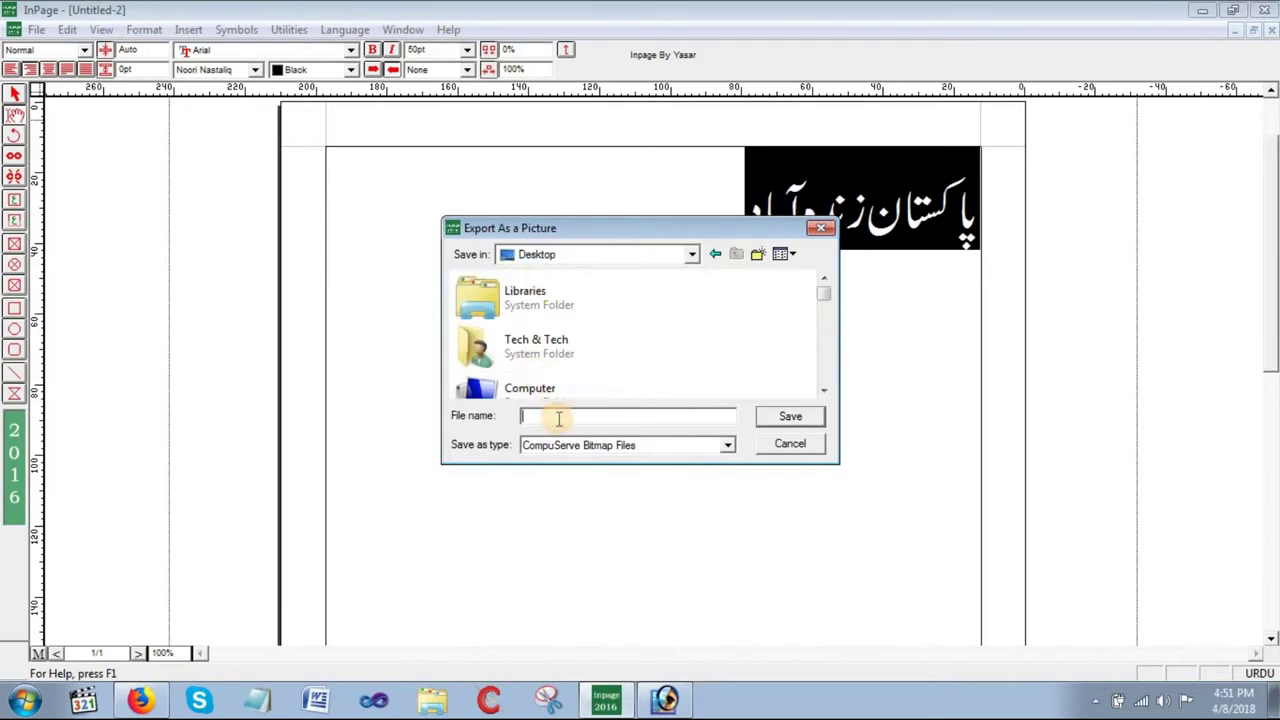
text(Tech)
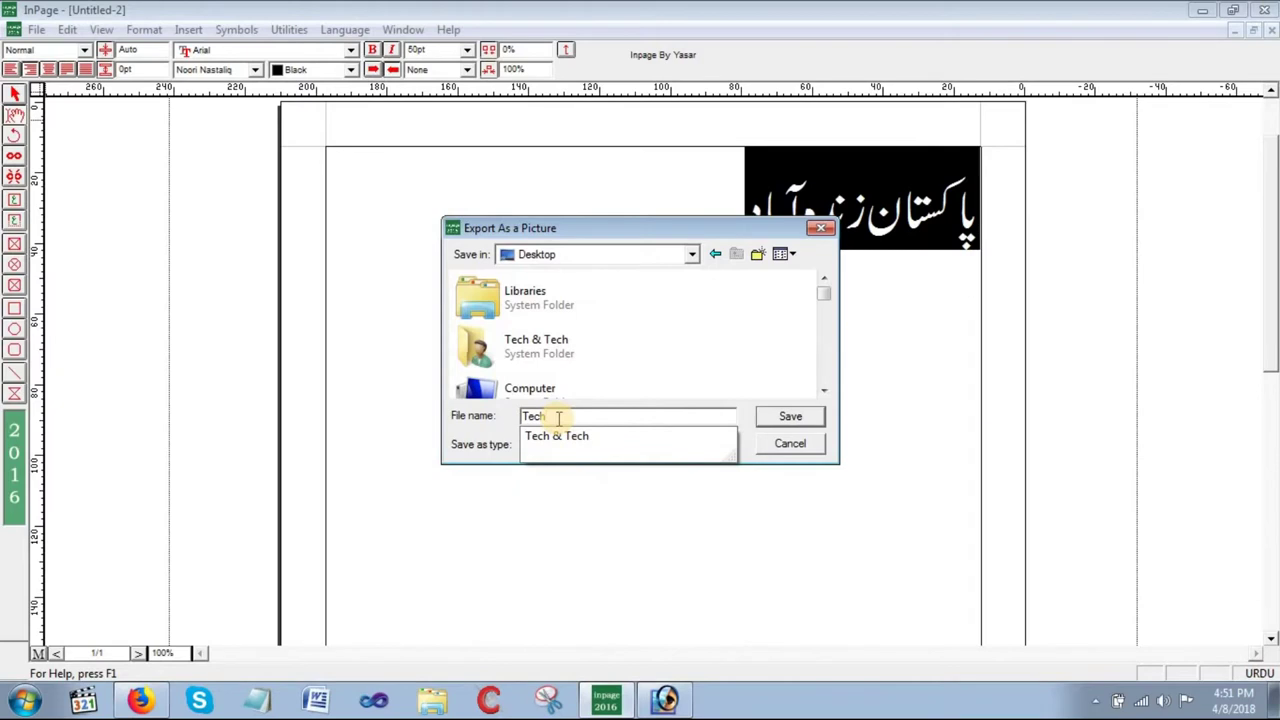
key(Tab)
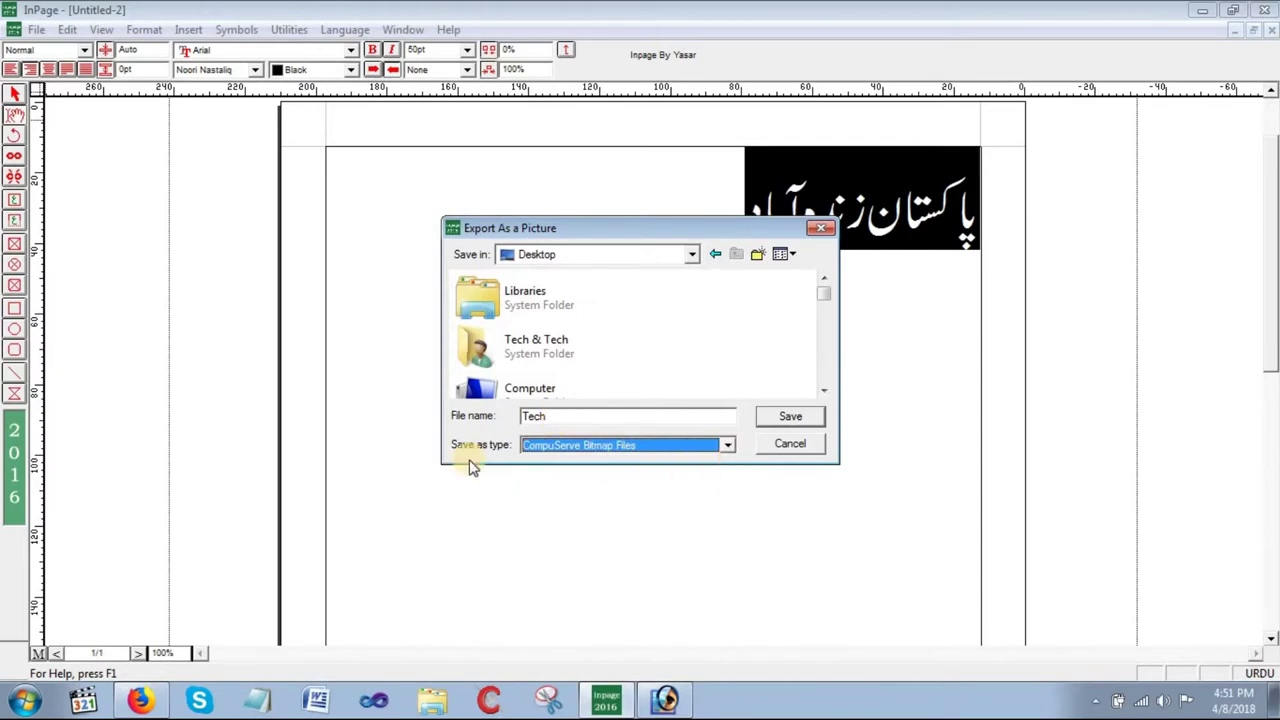
click(727, 445)
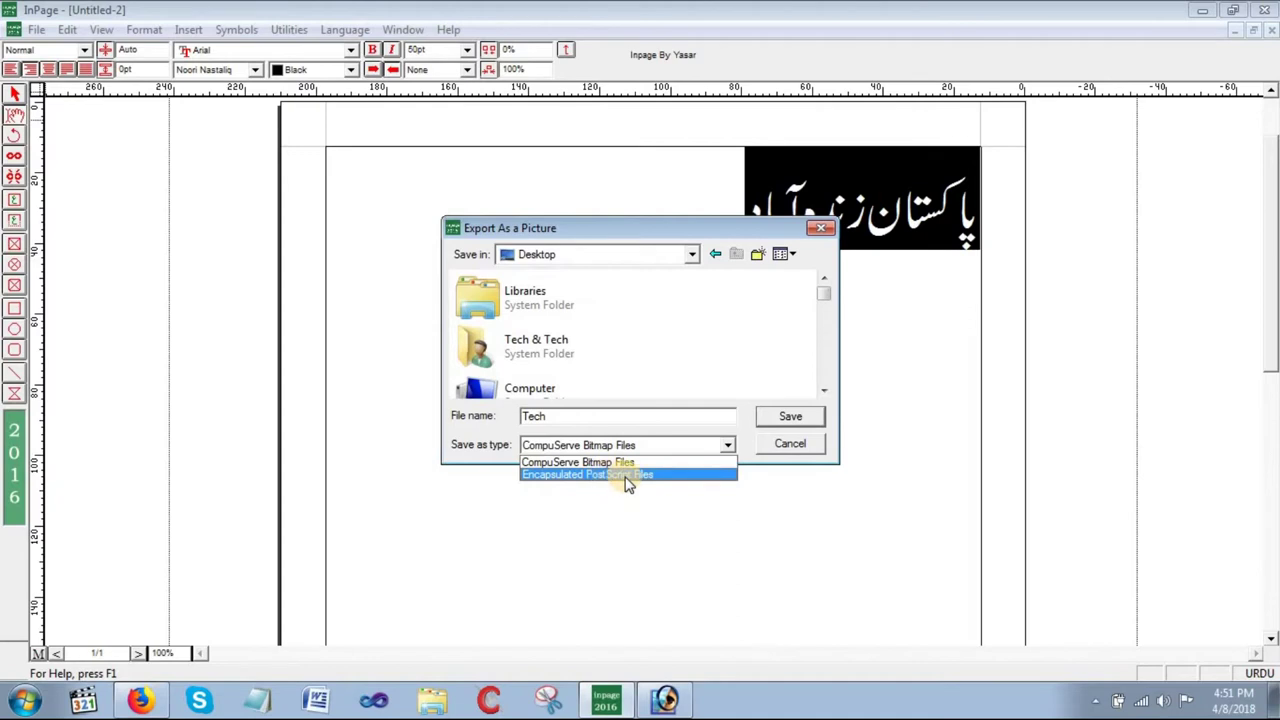
click(622, 474)
click(782, 420)
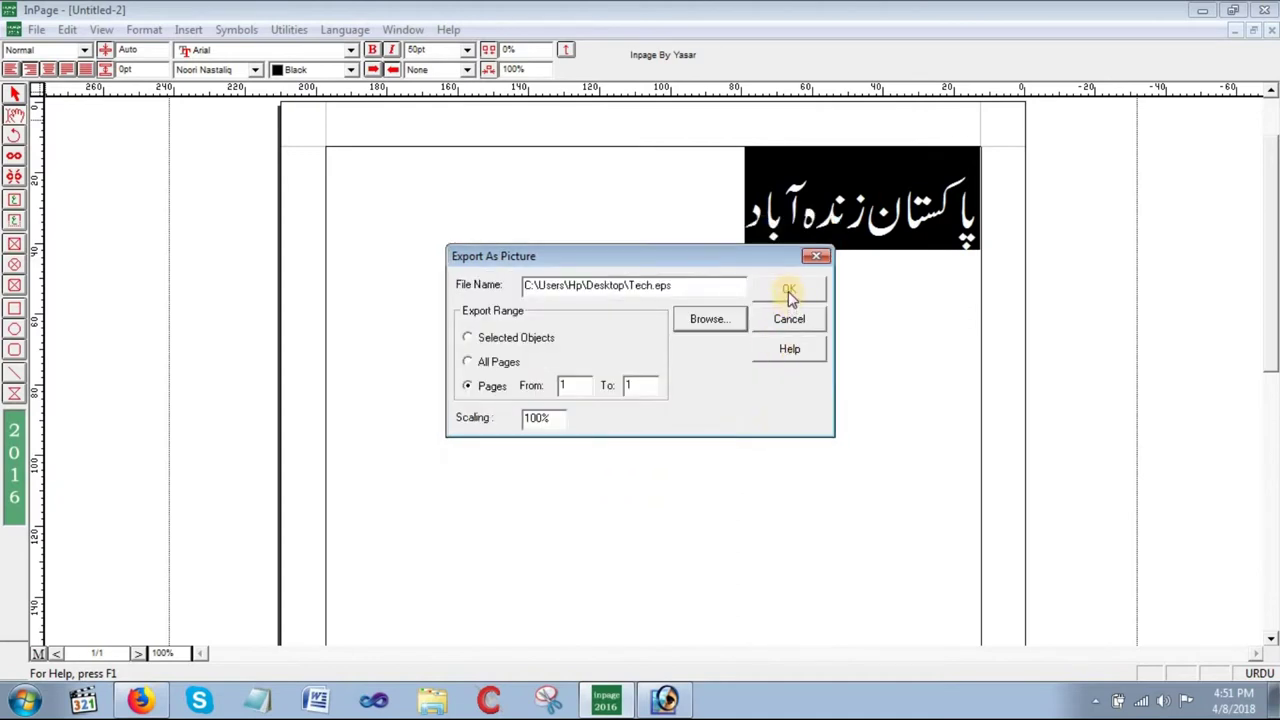
click(789, 292)
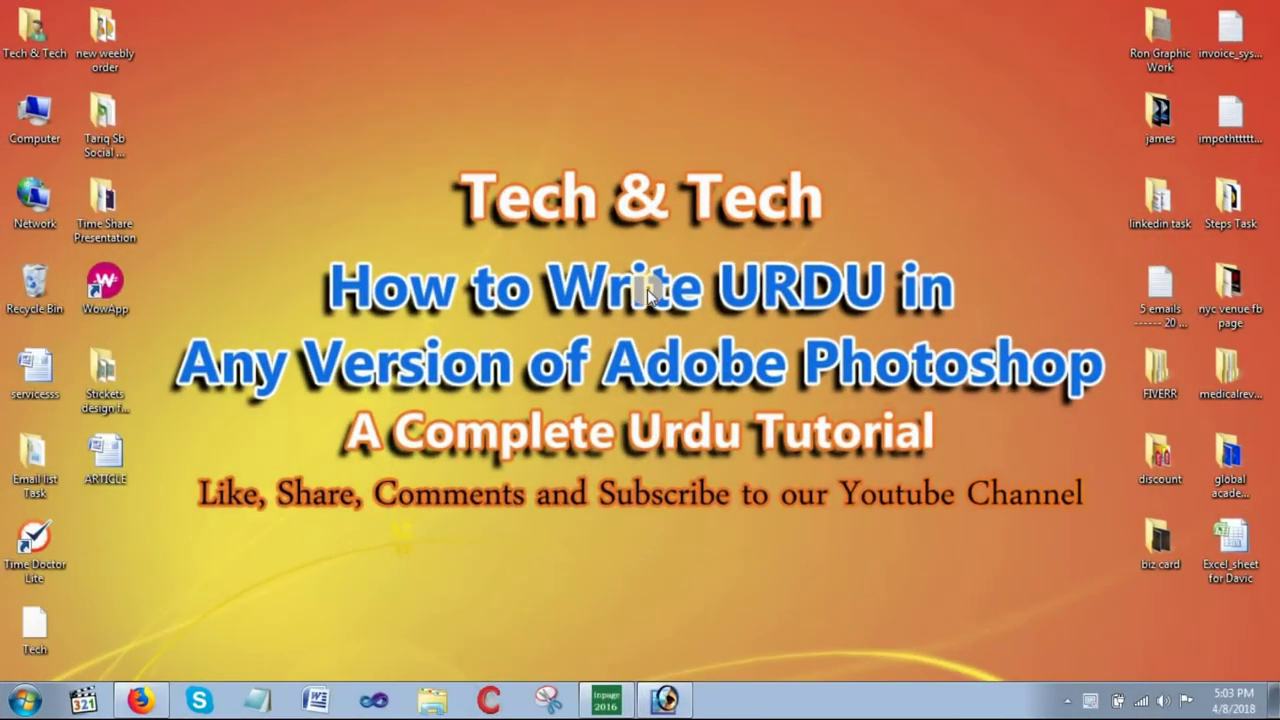
- Switch to Adobe Photoshop from the taskbar
click(660, 703)
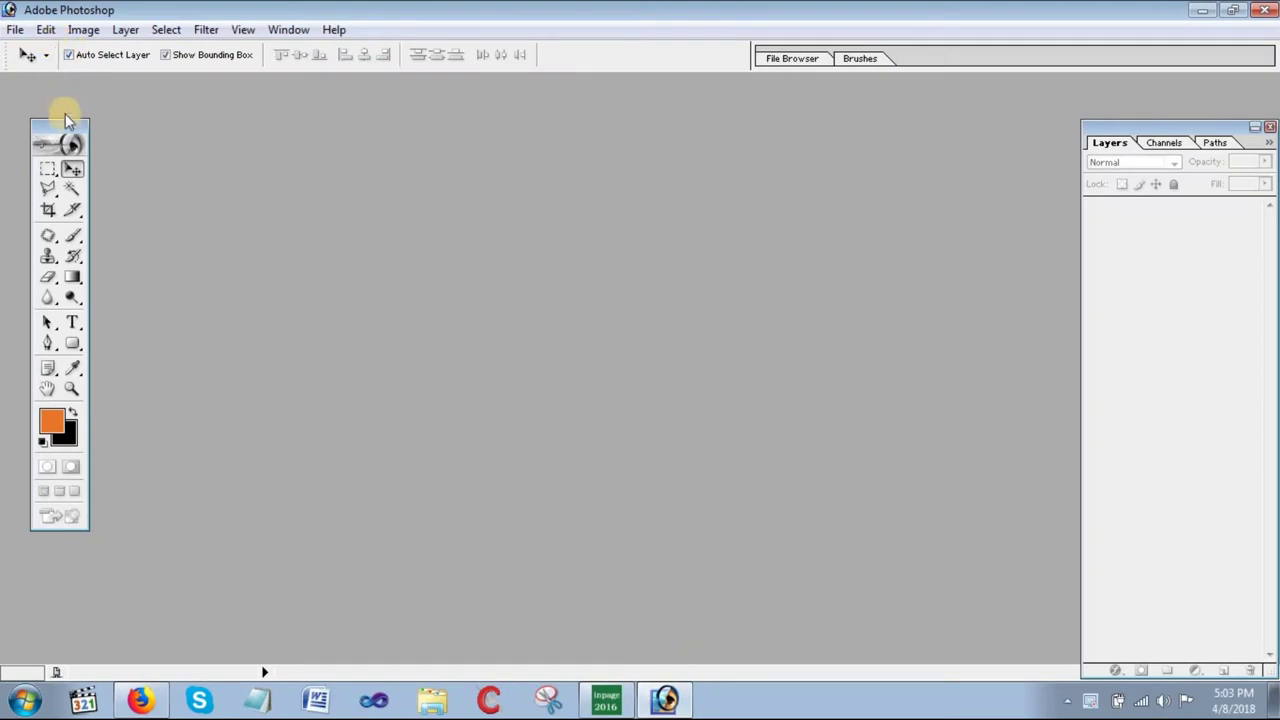
- Create a maximized 3 × 2 inch, 300 pixels/inch transparent CMYK document named Fb Post
drag(66, 120, 38, 108)
click(17, 30)
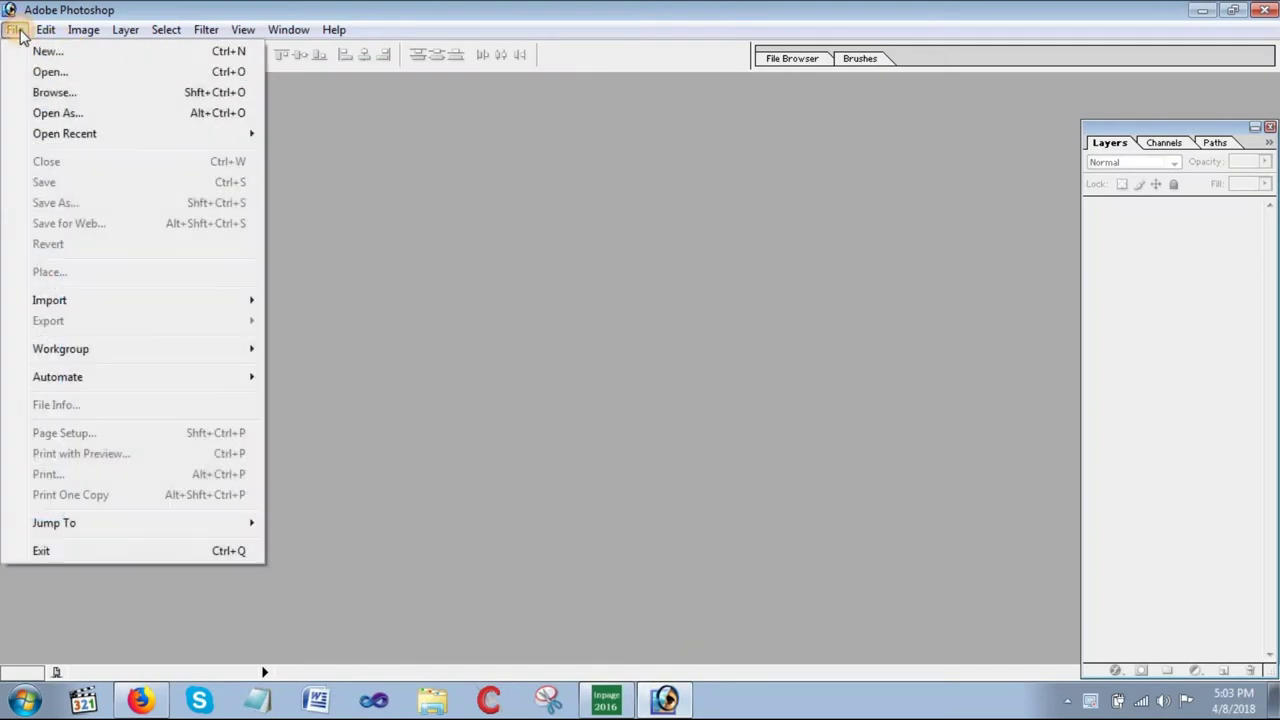
click(40, 51)
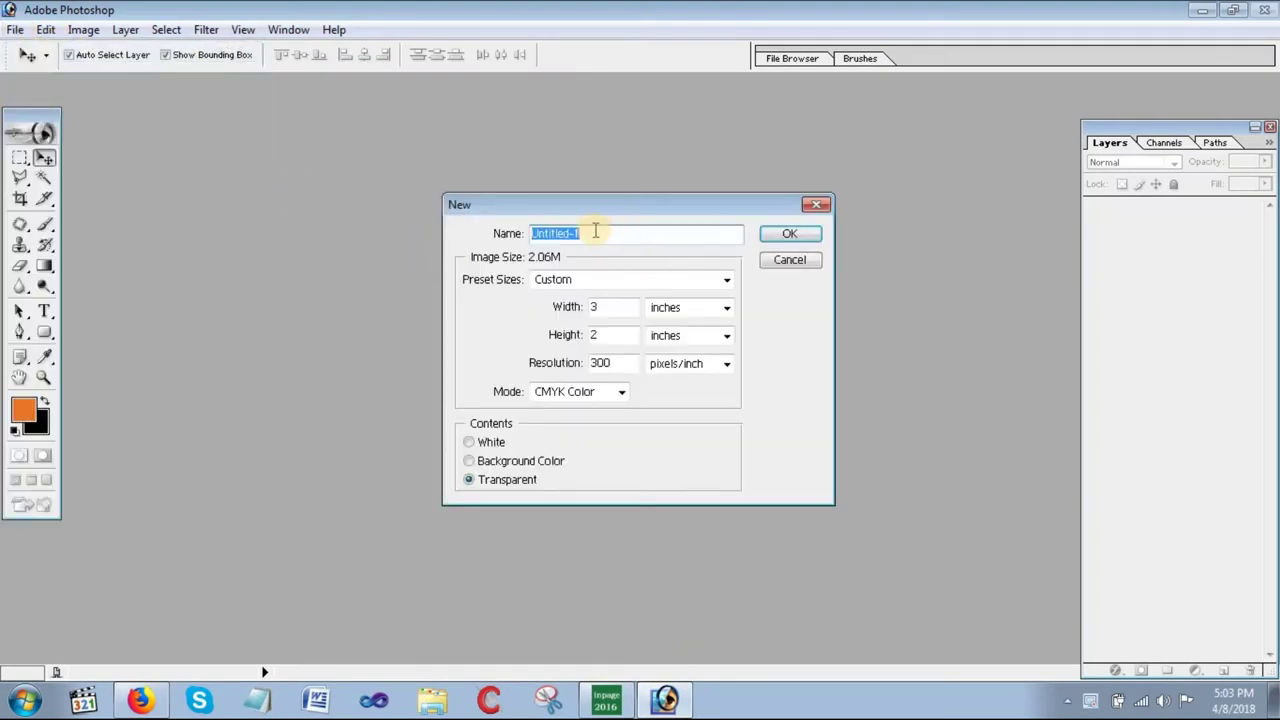
text(Post)
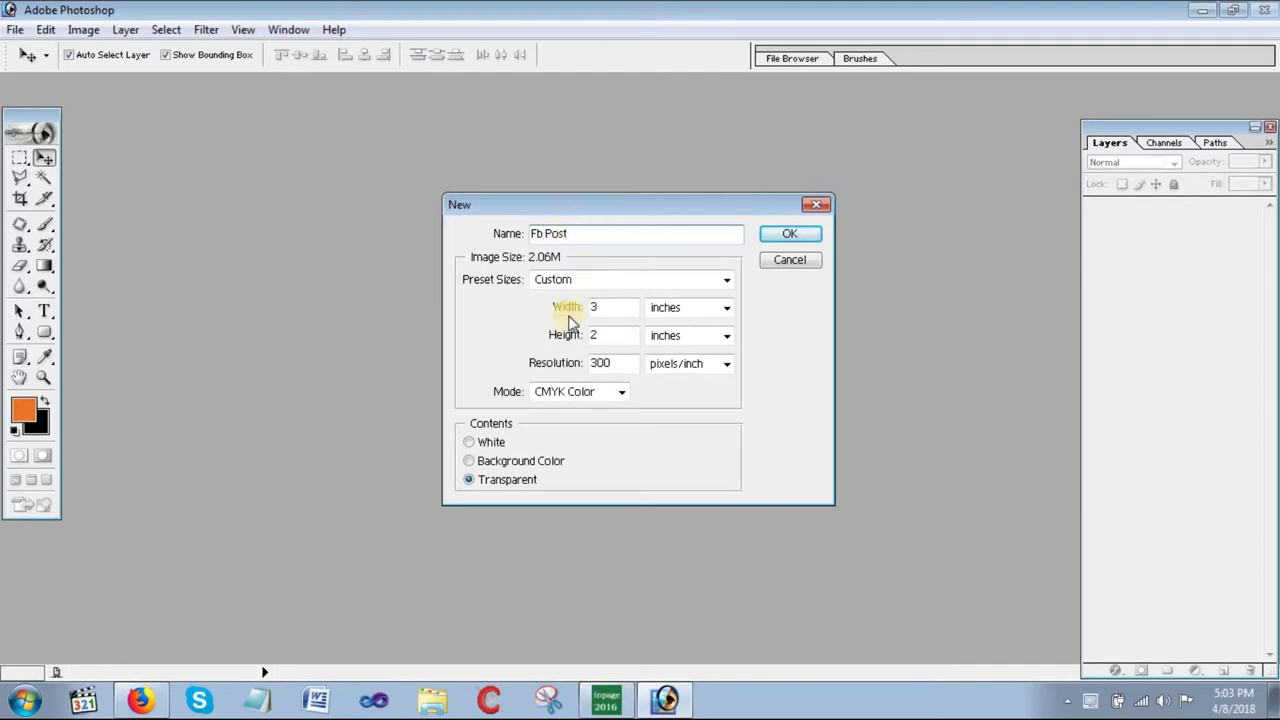
double_click(615, 364)
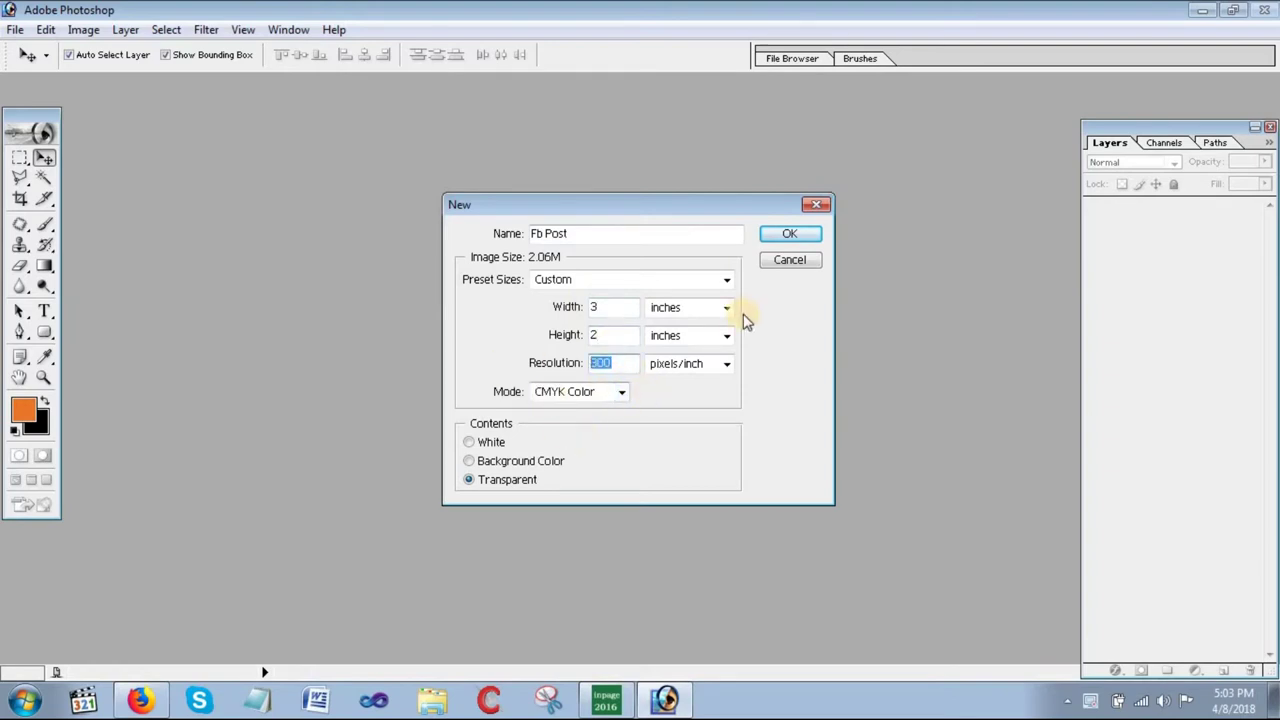
click(778, 237)
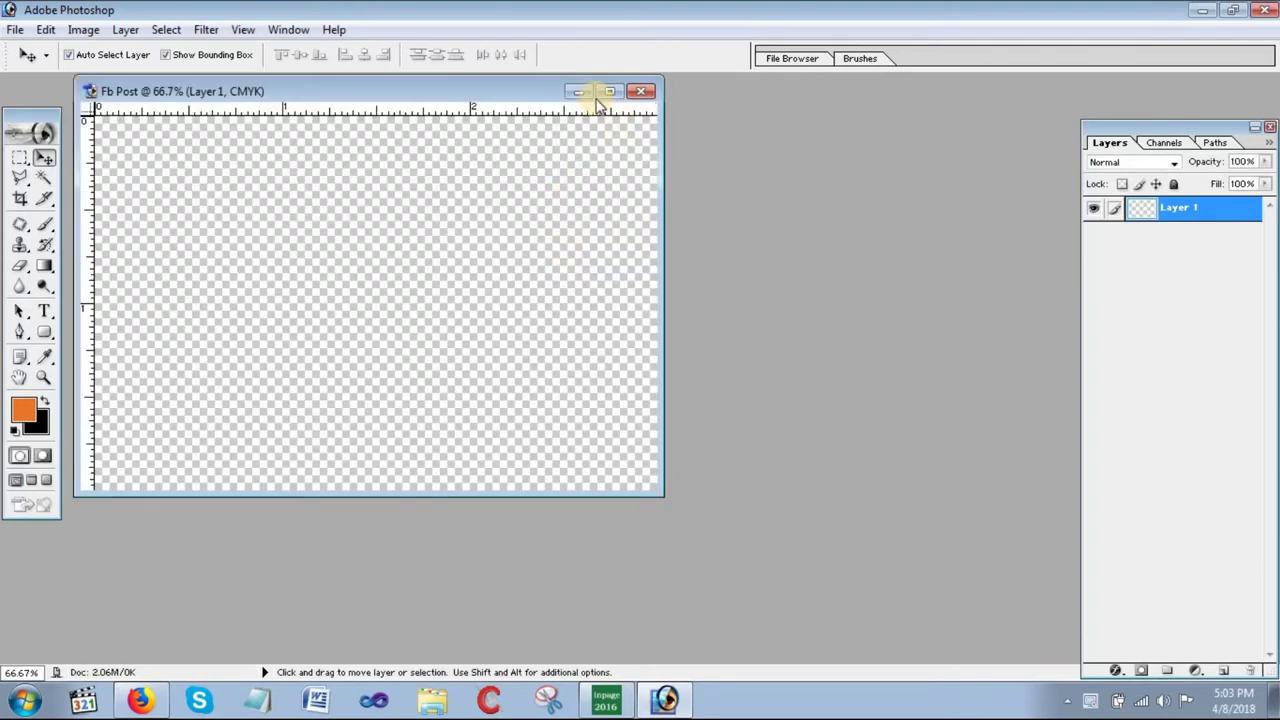
click(618, 93)
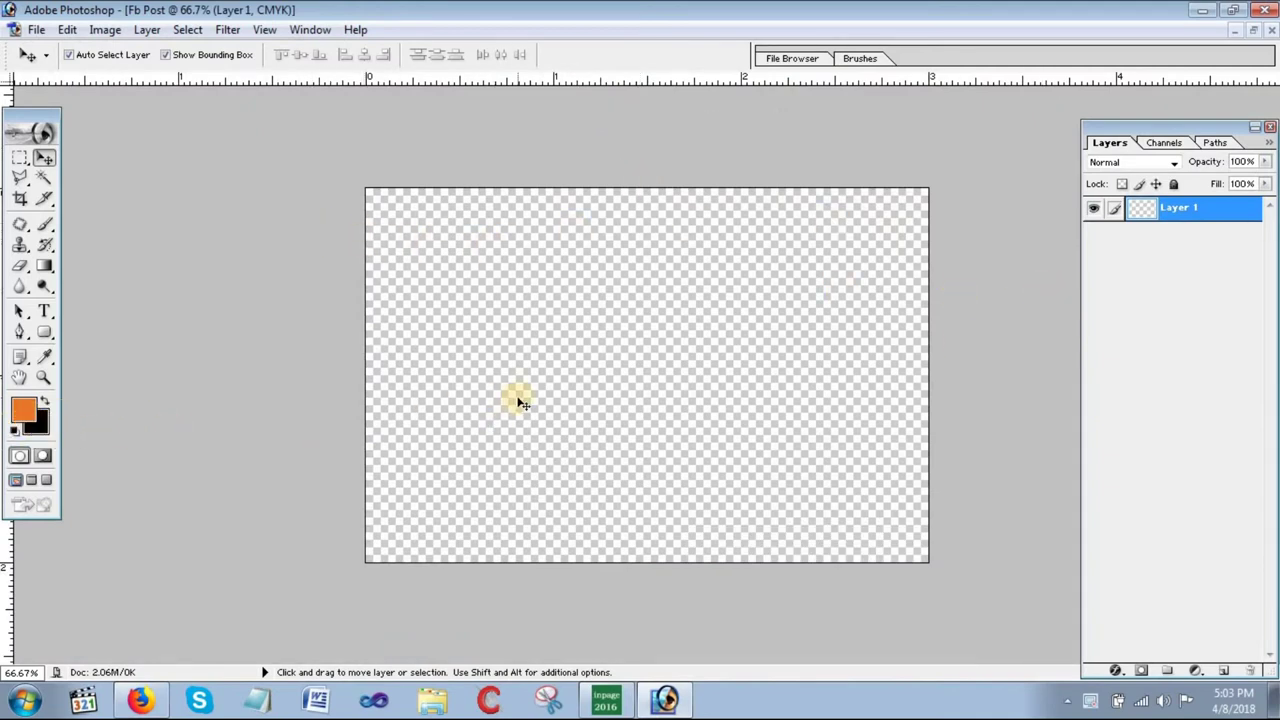
- Fill Layer 1 with the orange foreground colour using Alt+Backspace
key(alt+BackSpace)
key(ctrl+BackSpace)
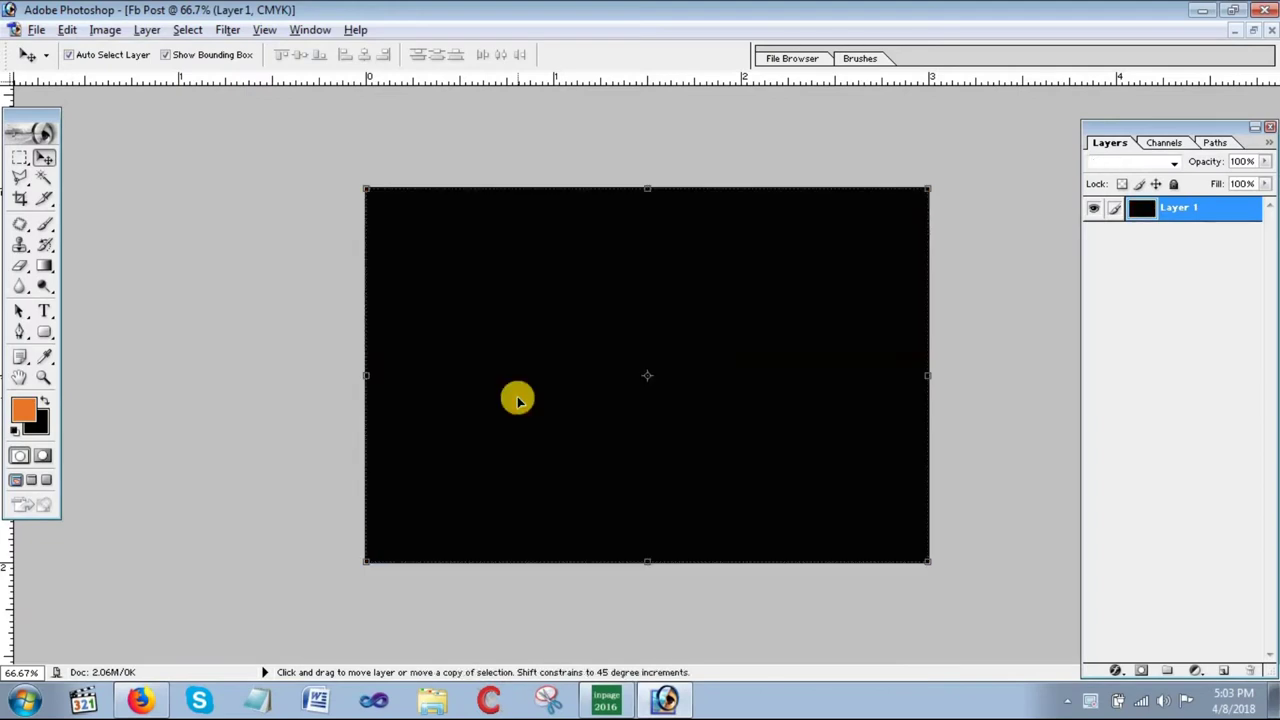
key(alt+BackSpace)
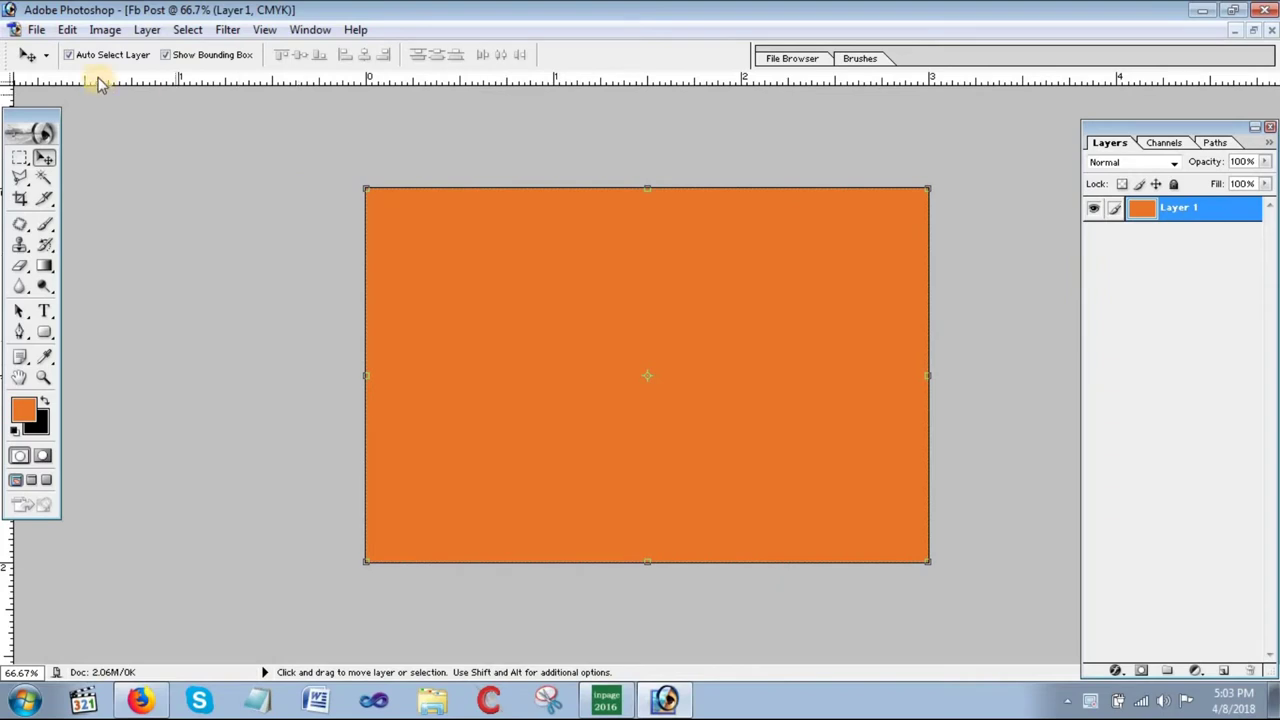
click(38, 31)
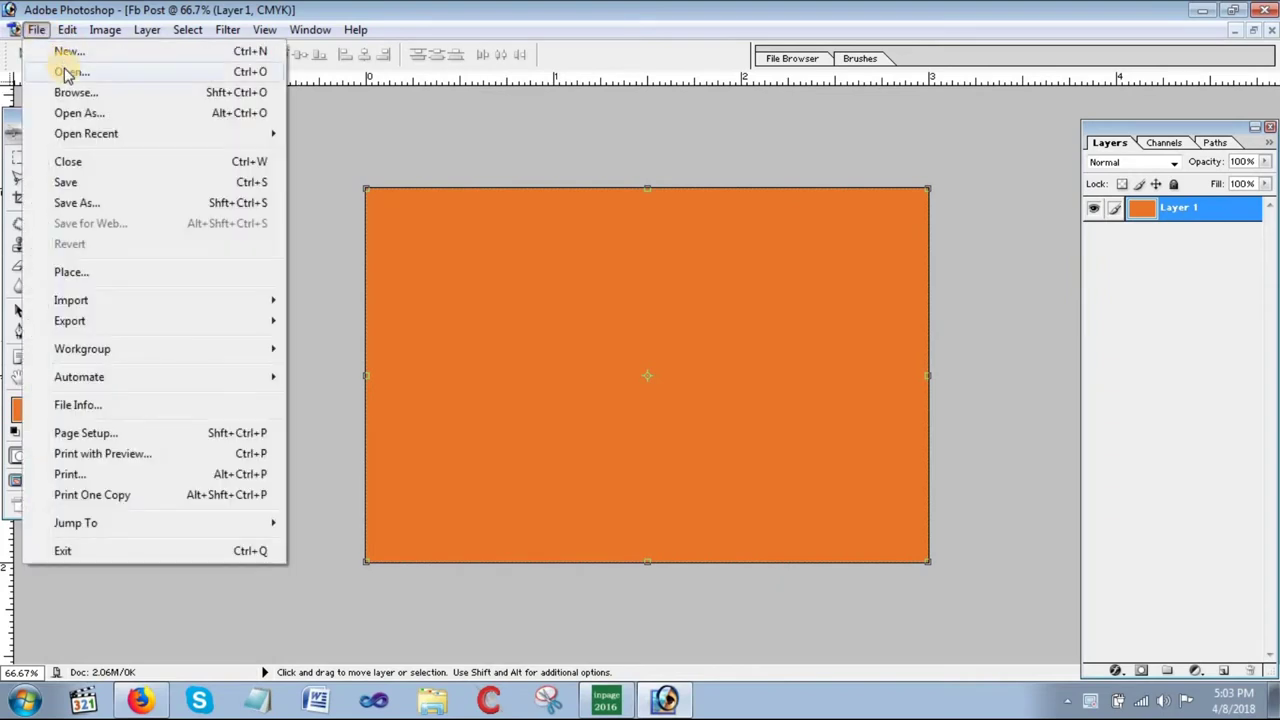
- Open Tech.eps, rasterizing it at 300 pixels/inch
click(65, 72)
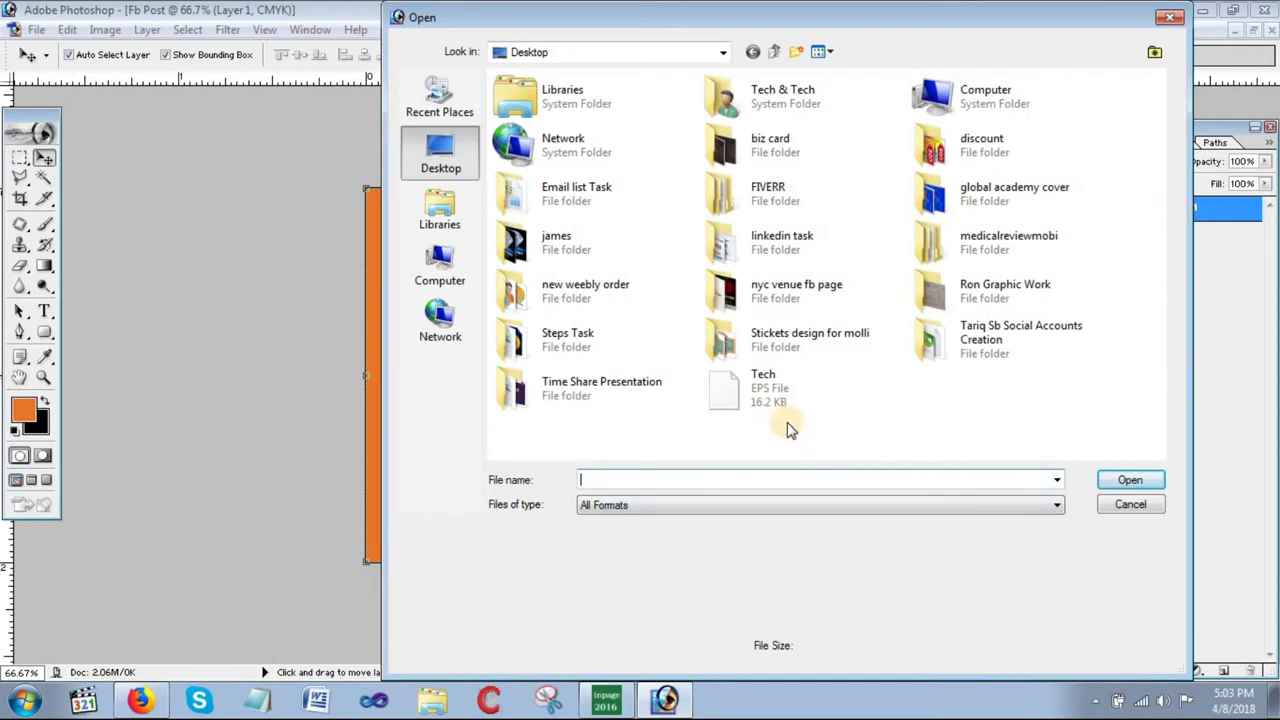
double_click(768, 400)
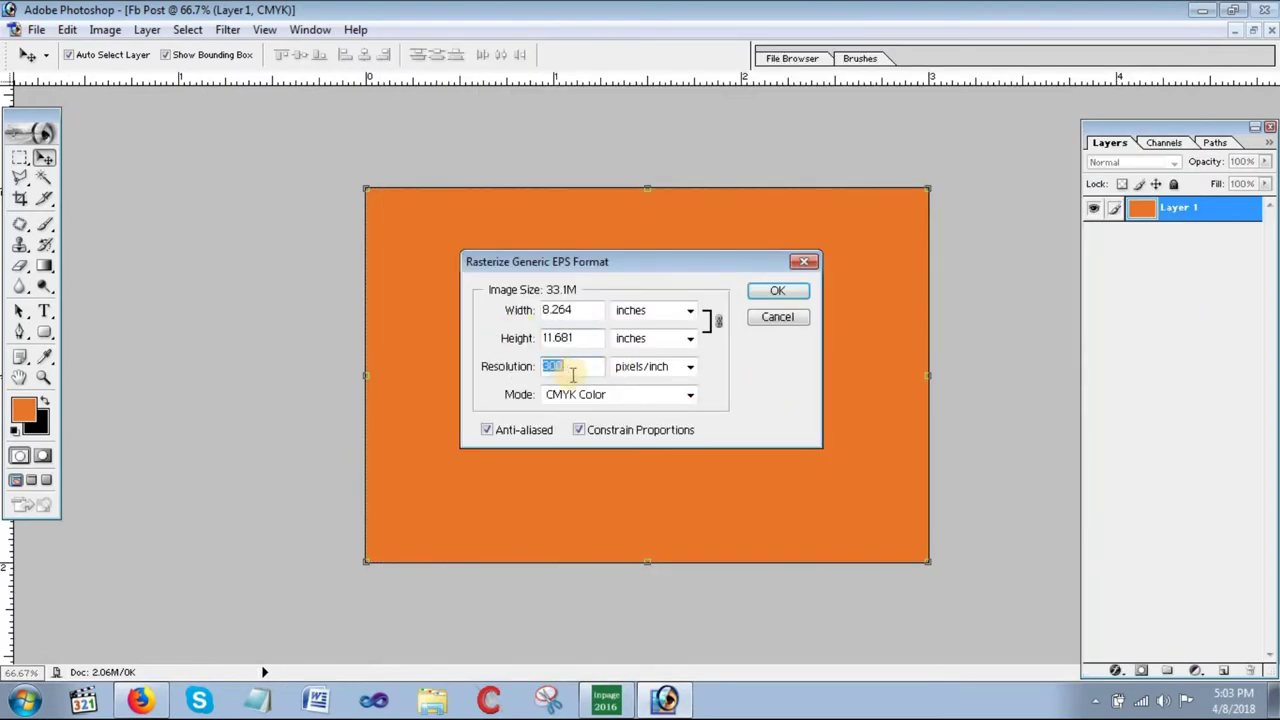
click(578, 371)
drag(578, 371, 519, 370)
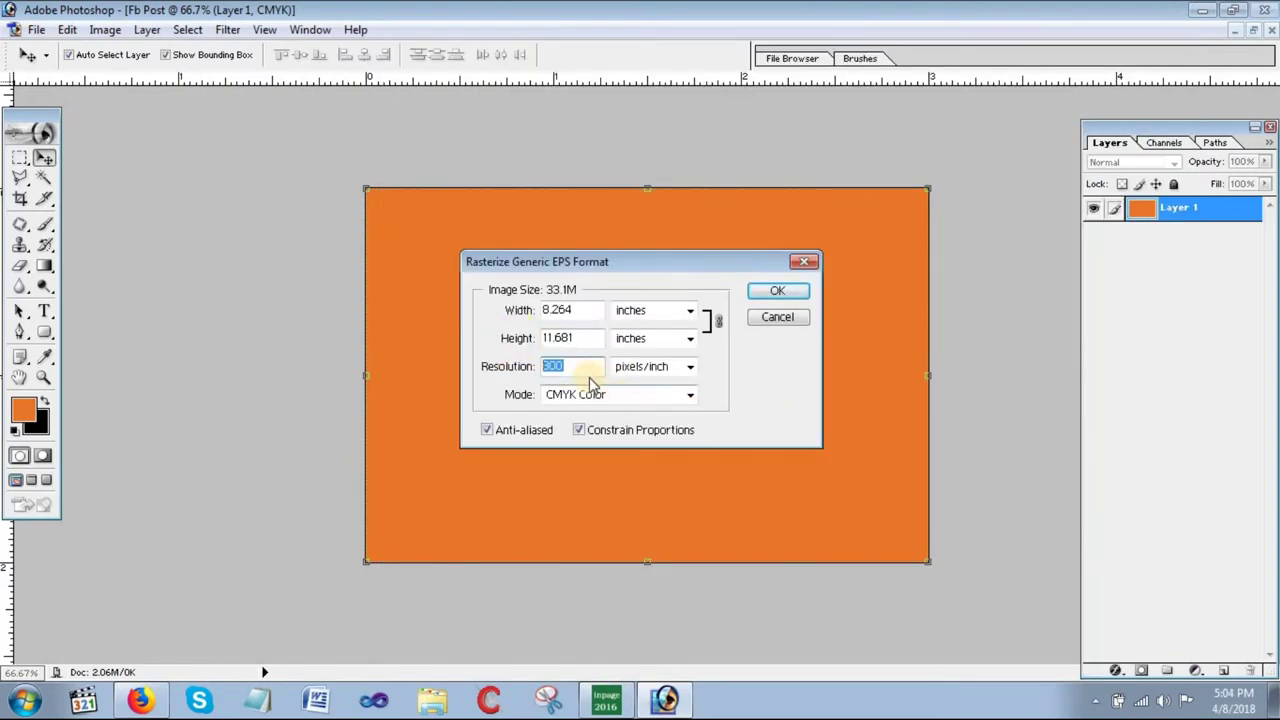
click(773, 292)
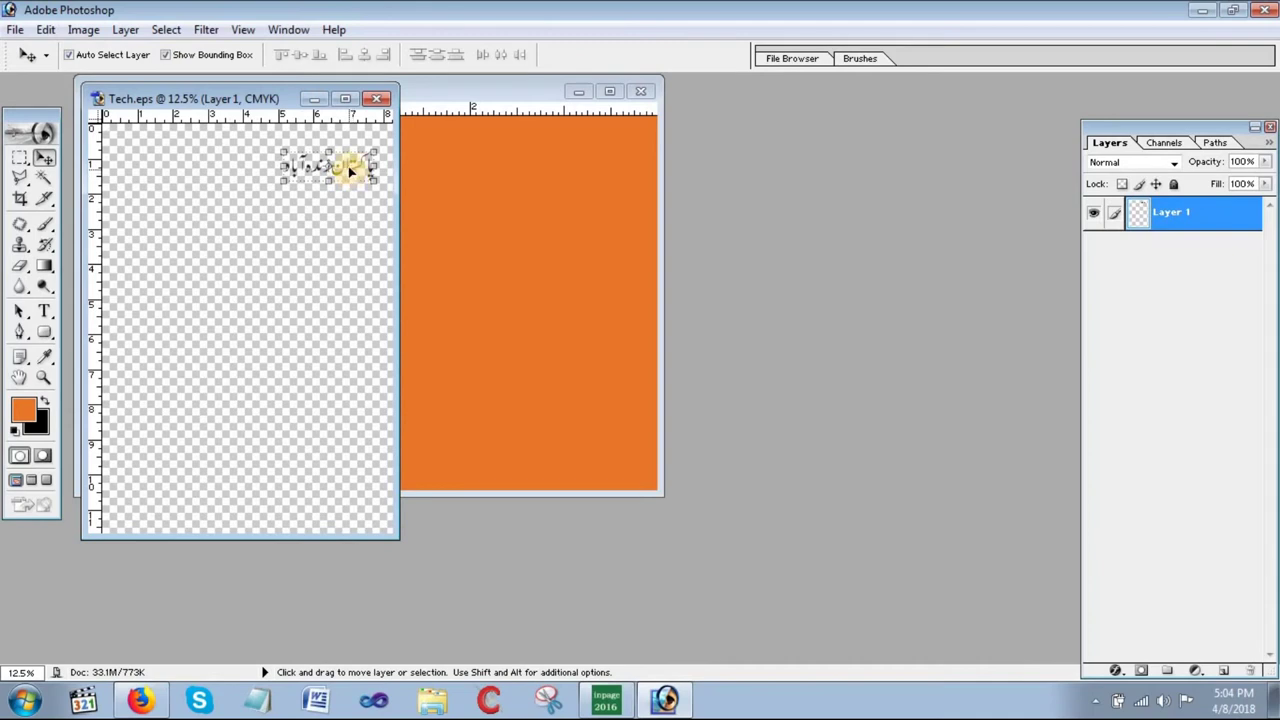
- Copy the Urdu text from Tech.eps into Fb Post and close Tech.eps without saving
drag(353, 172, 274, 165)
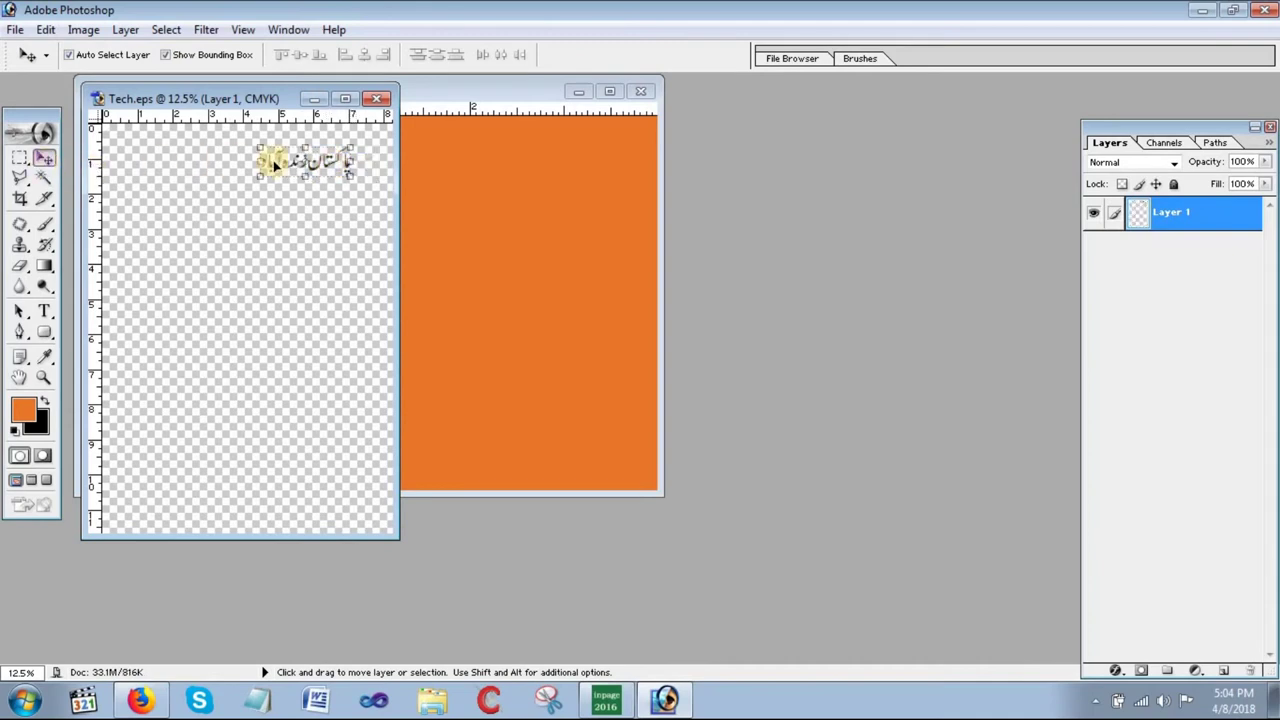
drag(274, 165, 502, 250)
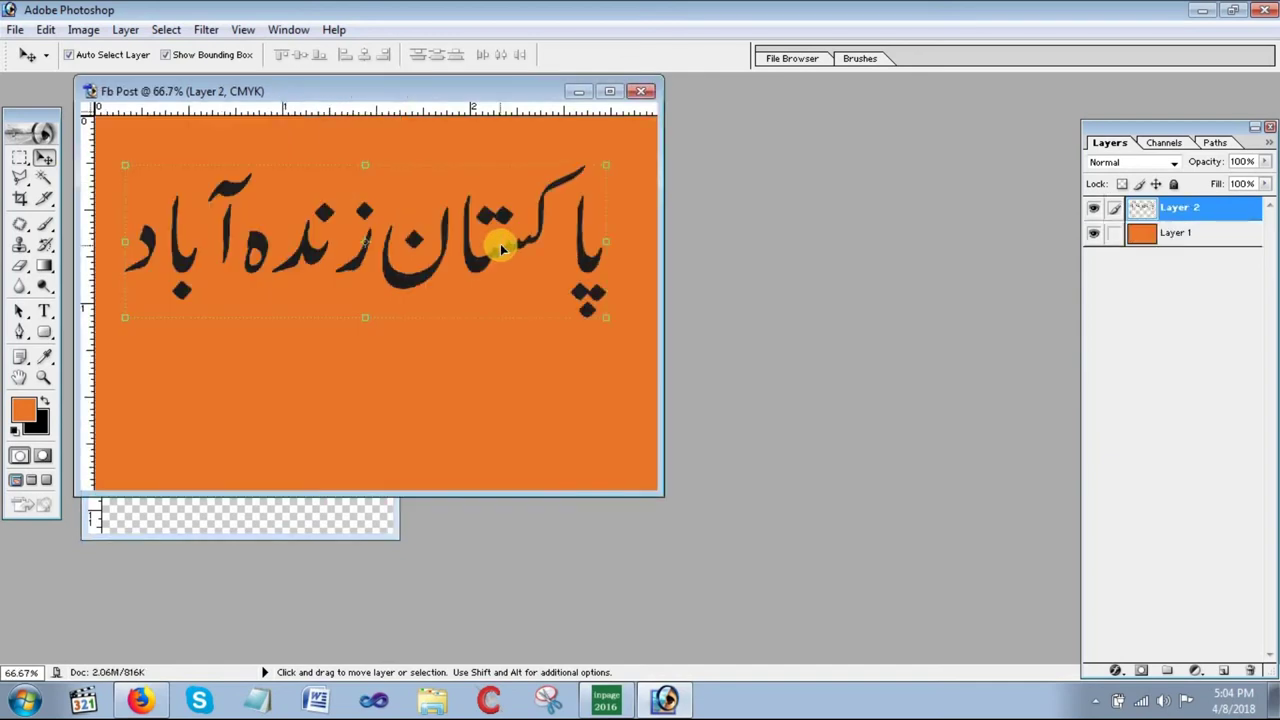
click(330, 518)
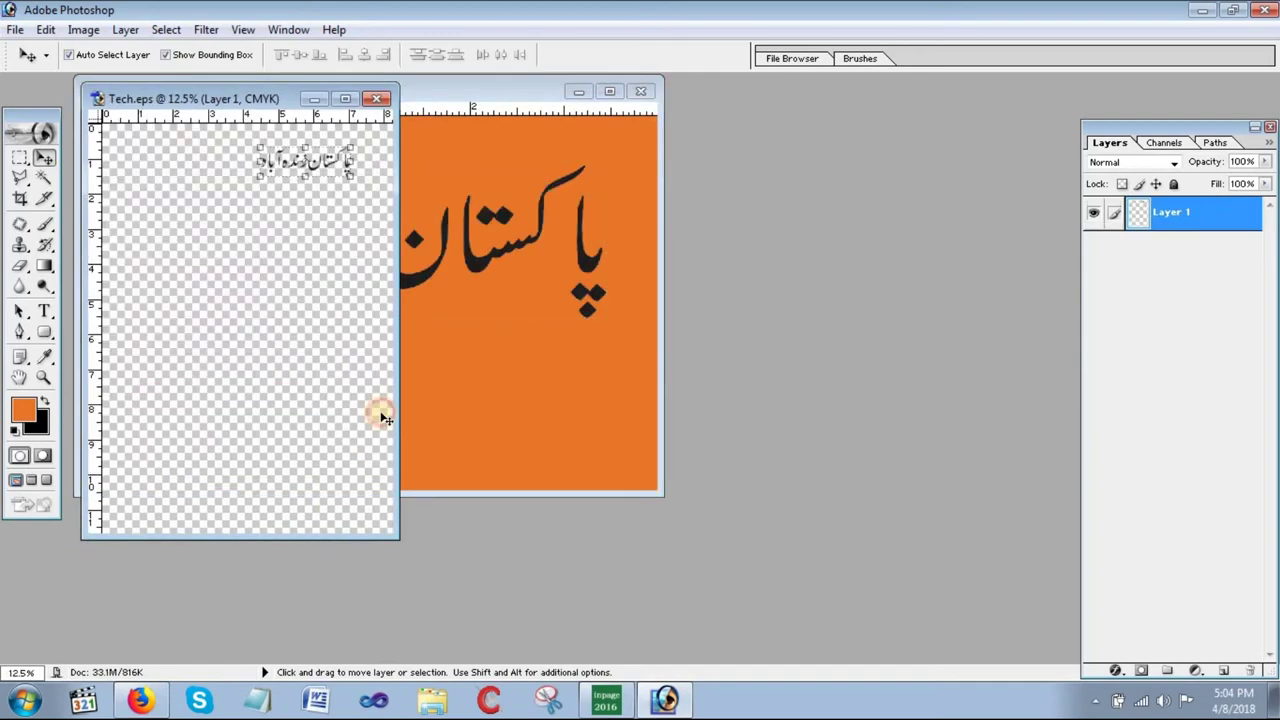
click(378, 100)
click(645, 277)
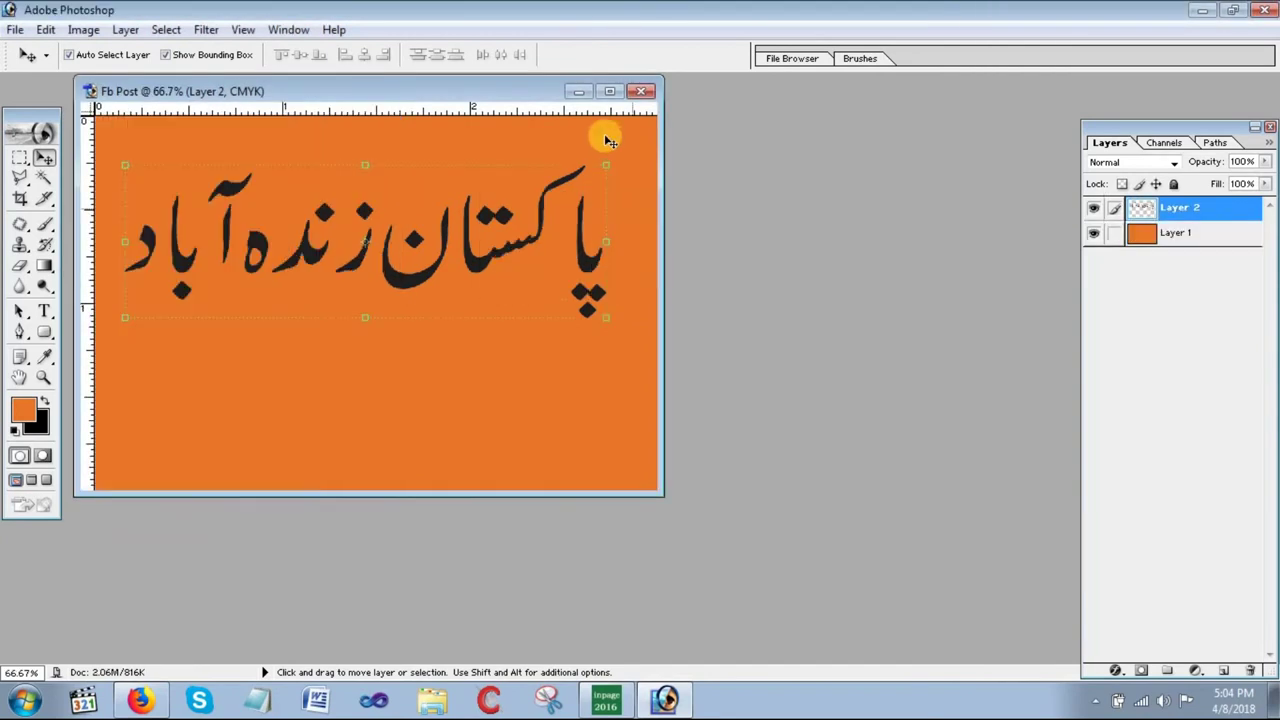
- Maximize Fb Post and centre the Urdu text layer on the orange canvas
click(610, 91)
drag(683, 388, 686, 407)
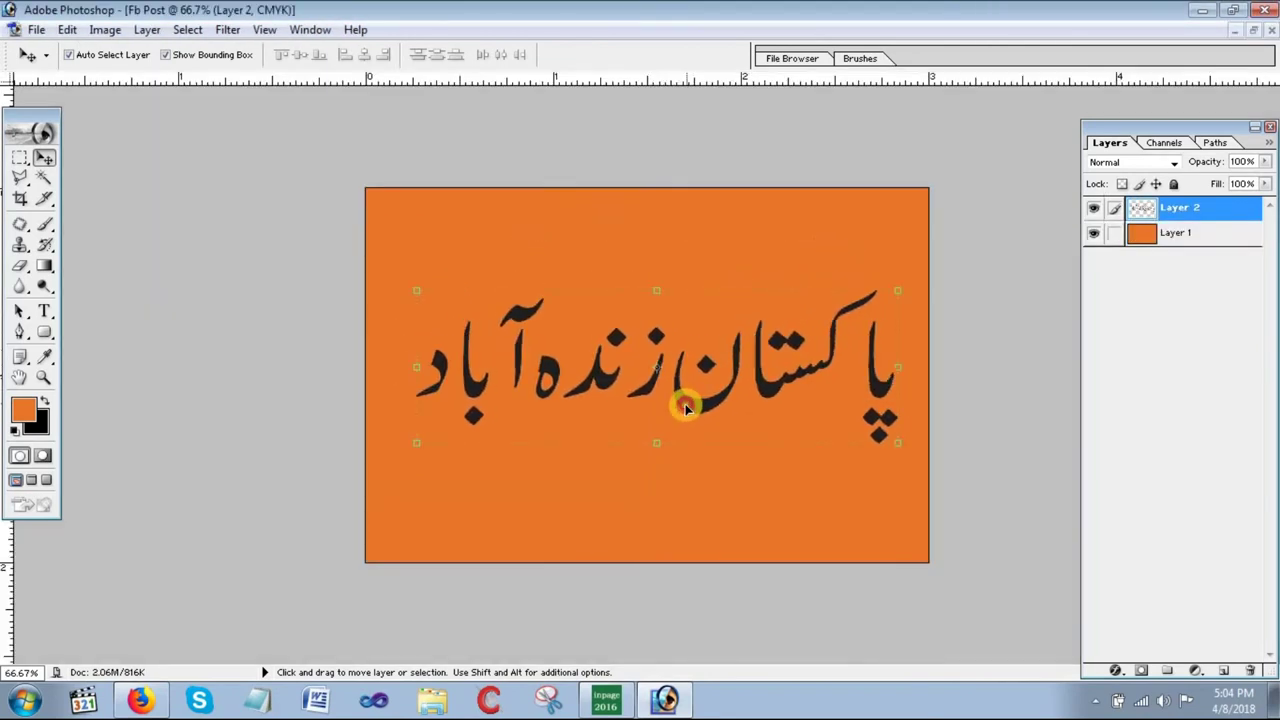
drag(686, 407, 681, 405)
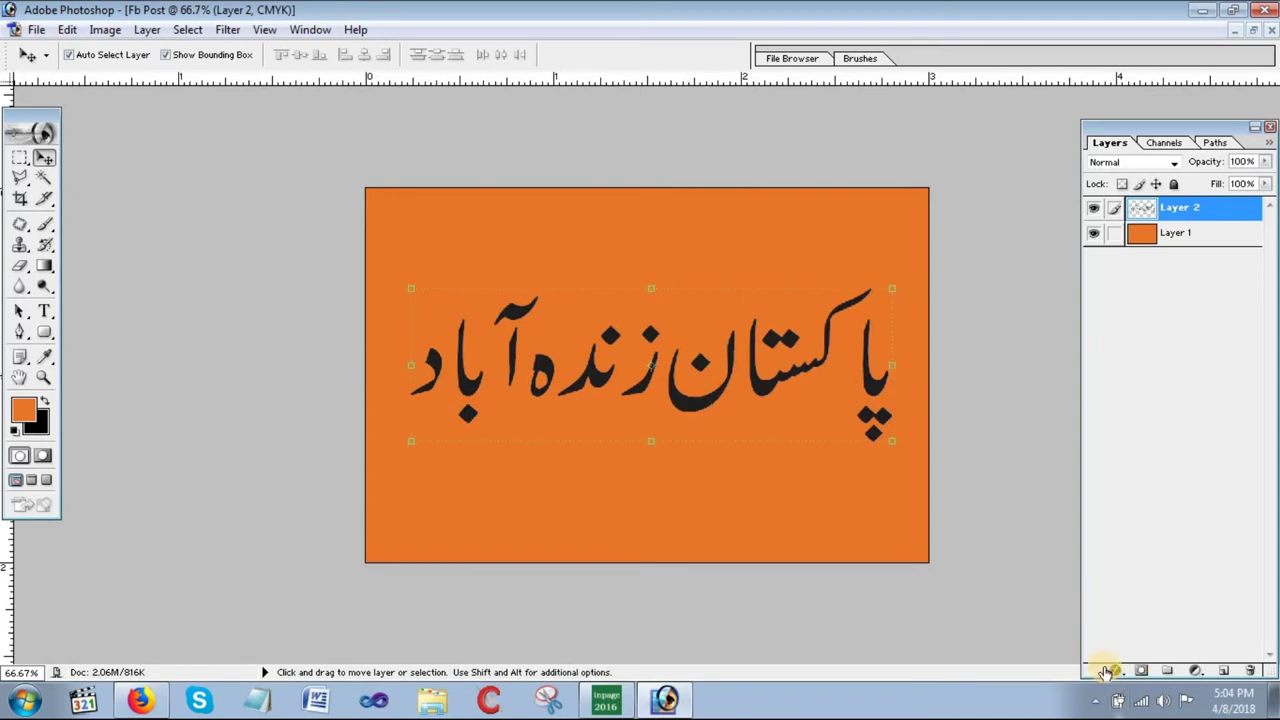
click(1114, 670)
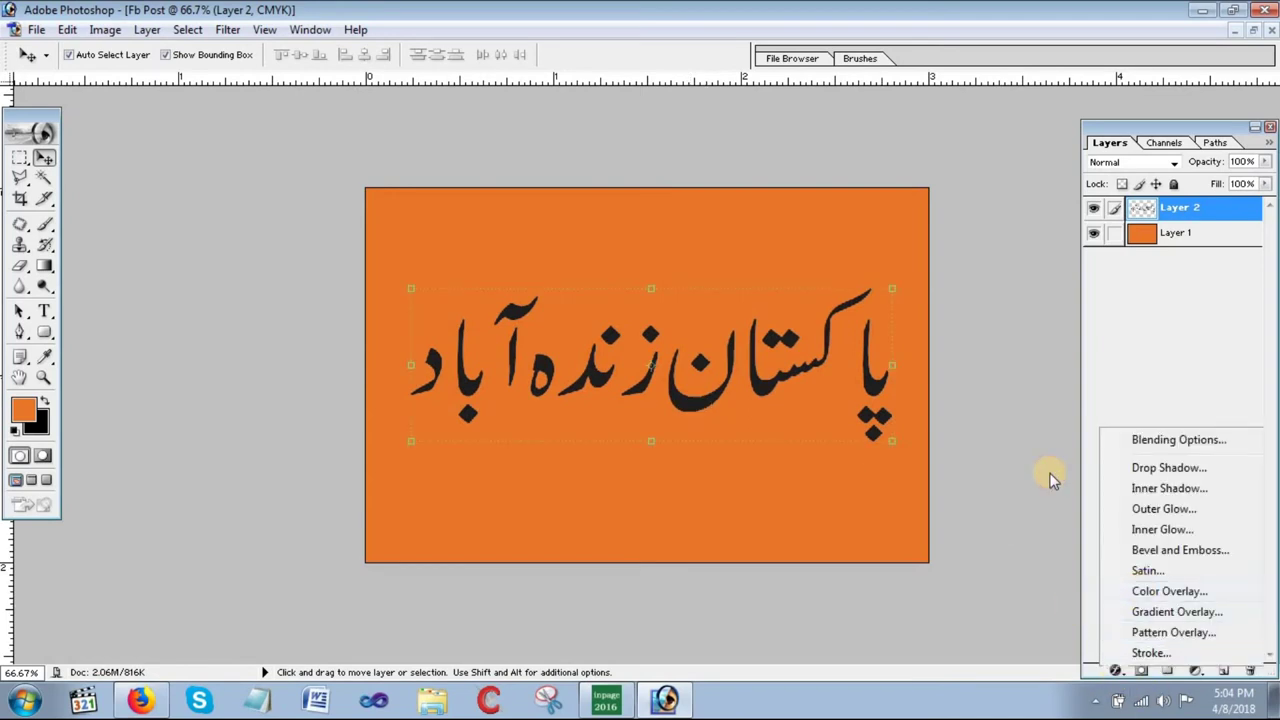
- Give the Urdu text a white Color Overlay, a Drop Shadow and Bevel and Emboss
click(1169, 591)
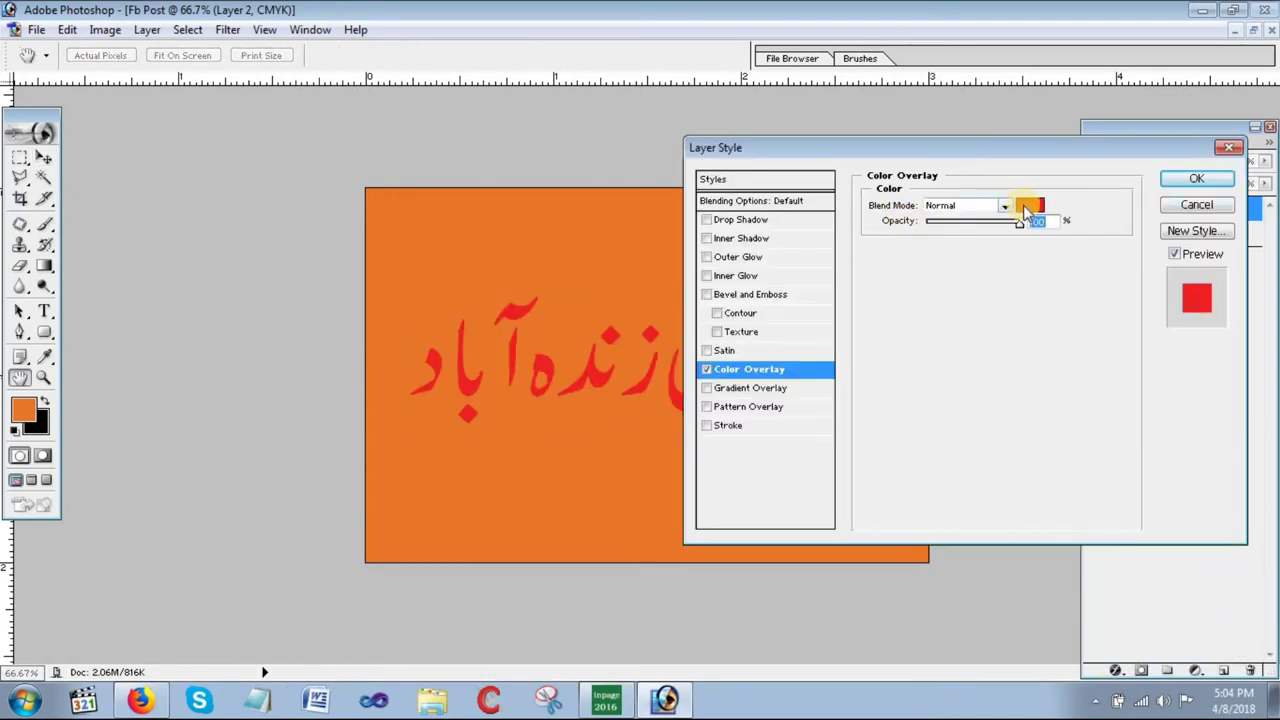
click(1027, 210)
click(505, 338)
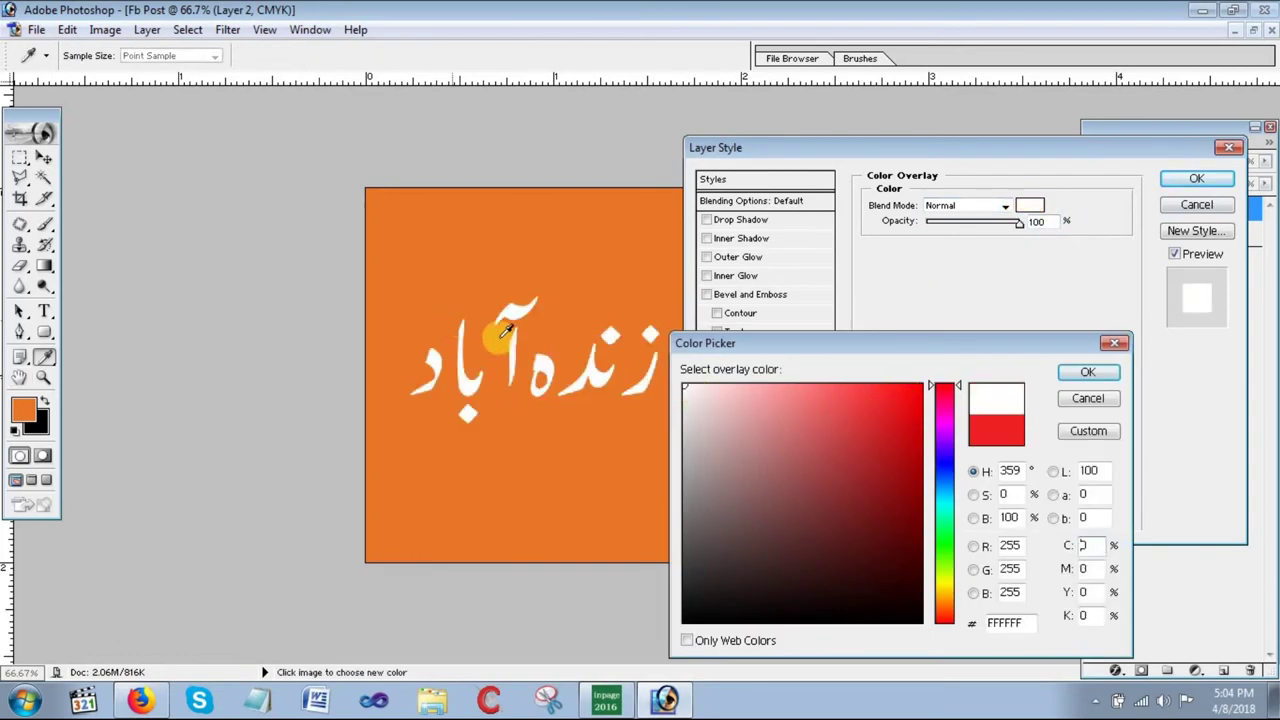
click(1088, 372)
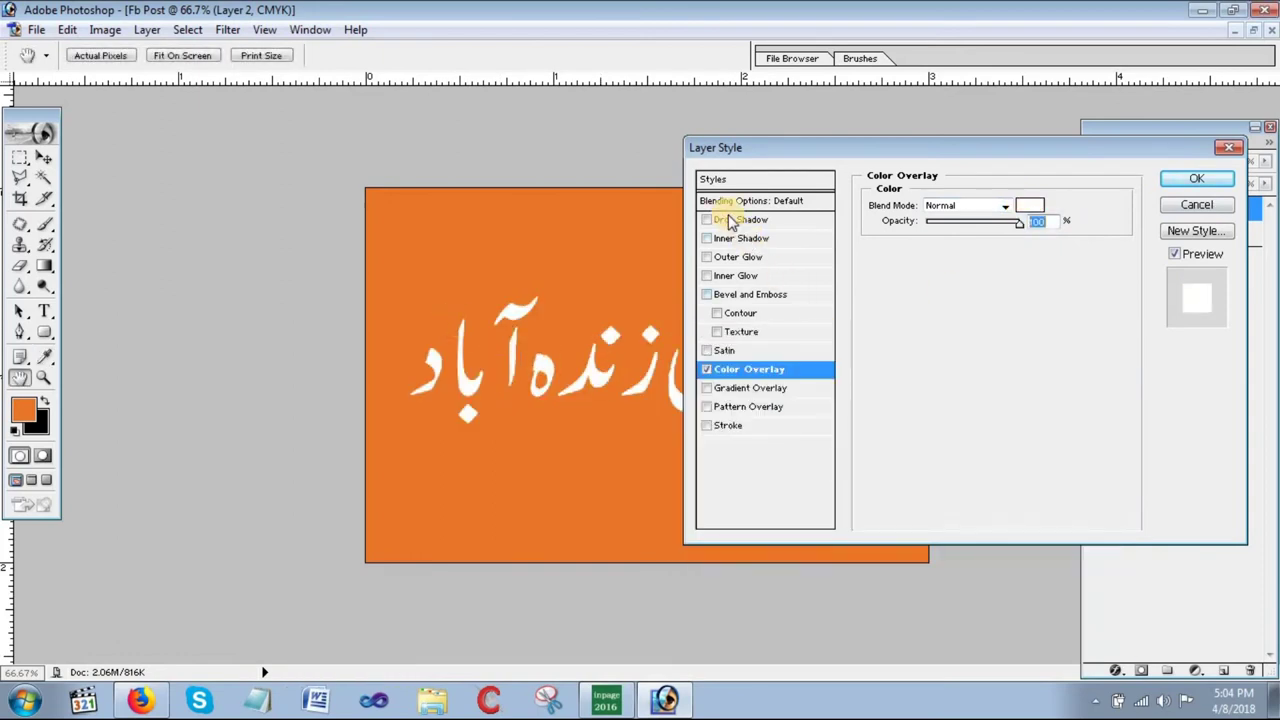
click(729, 220)
drag(476, 396, 480, 398)
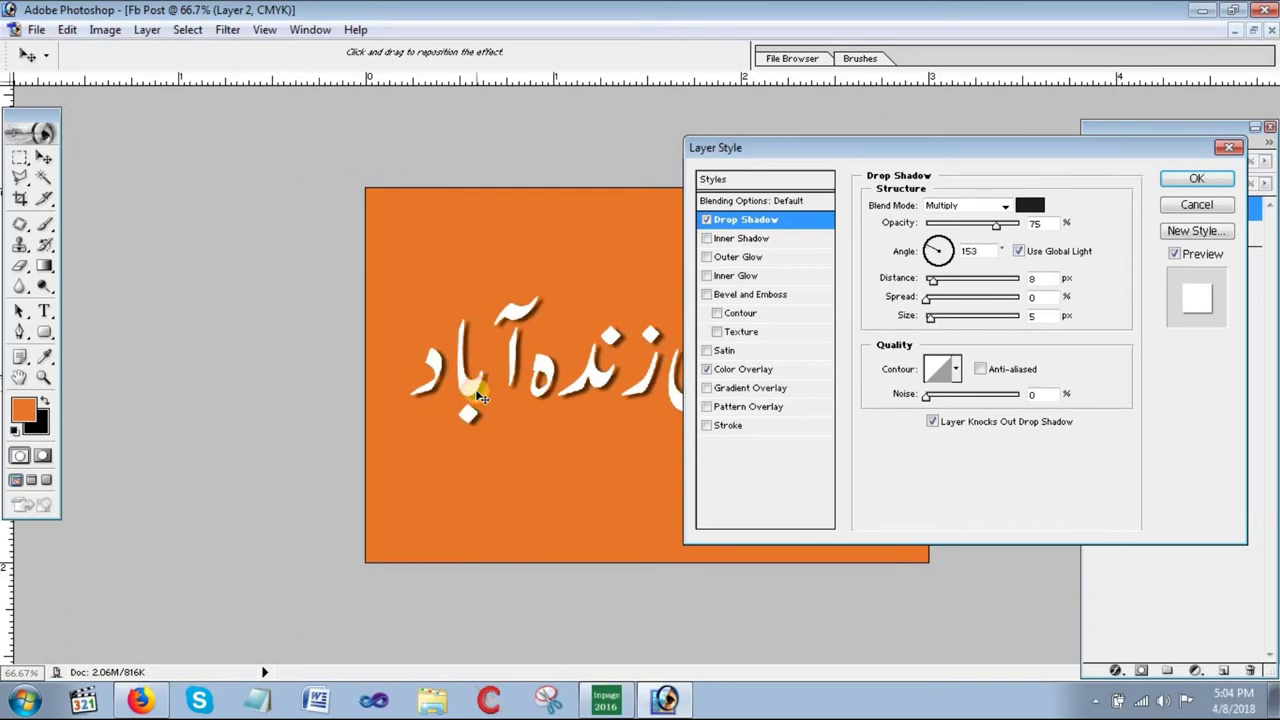
click(740, 296)
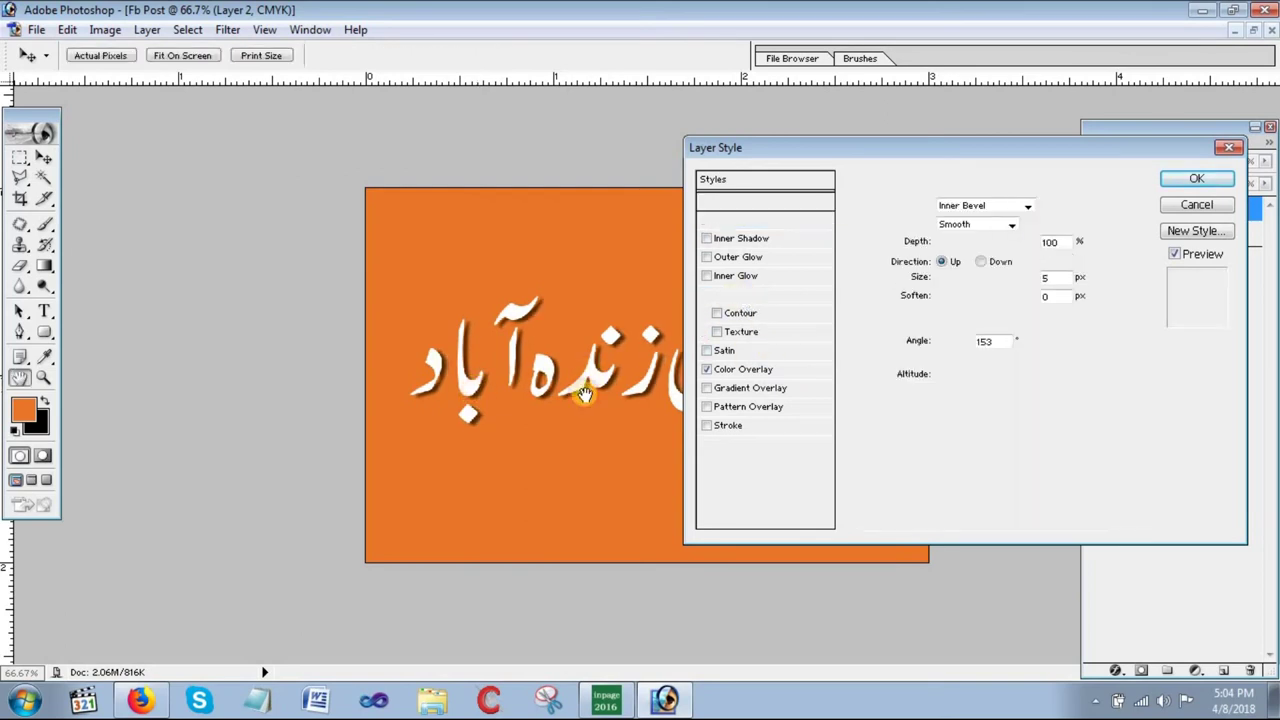
- Add a thick blue (0048FE) stroke to the text and apply the layer style
click(726, 425)
click(911, 314)
drag(871, 517, 898, 533)
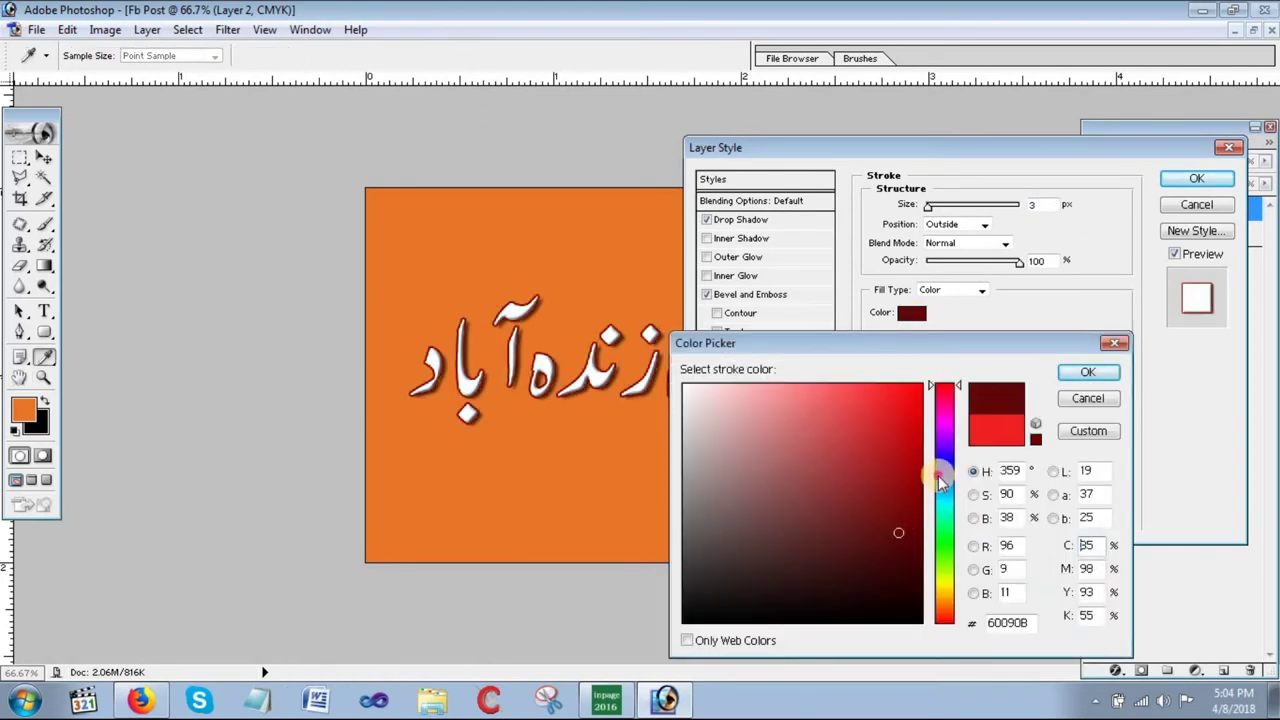
click(944, 473)
click(920, 397)
click(1084, 374)
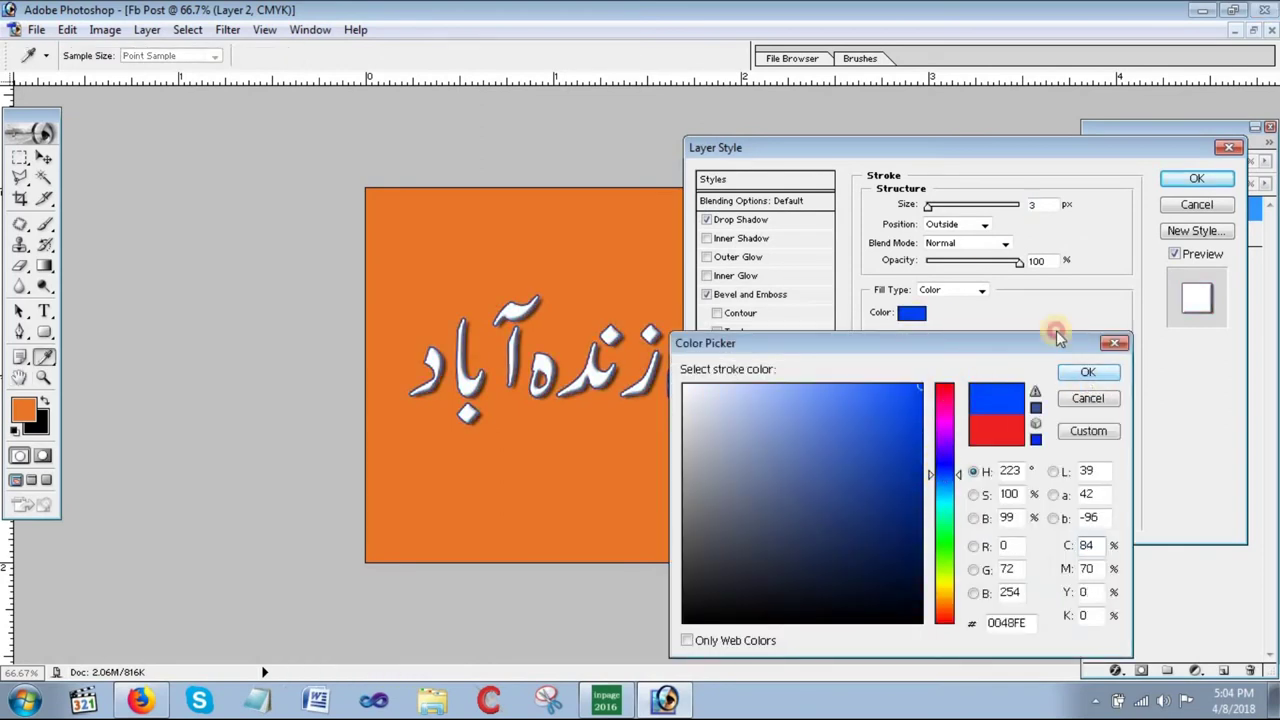
mouse_move(930, 213)
mouse_down()
mouse_move(940, 220)
mouse_move(930, 210)
mouse_up()
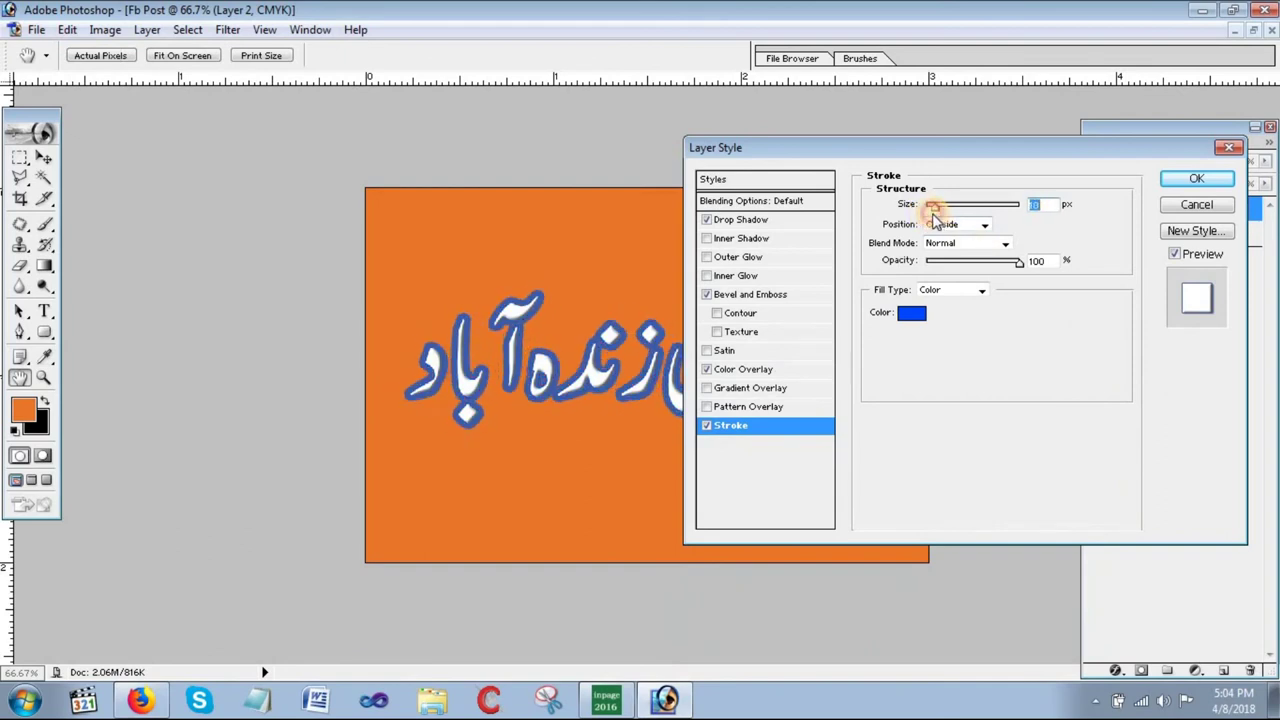
click(1199, 187)
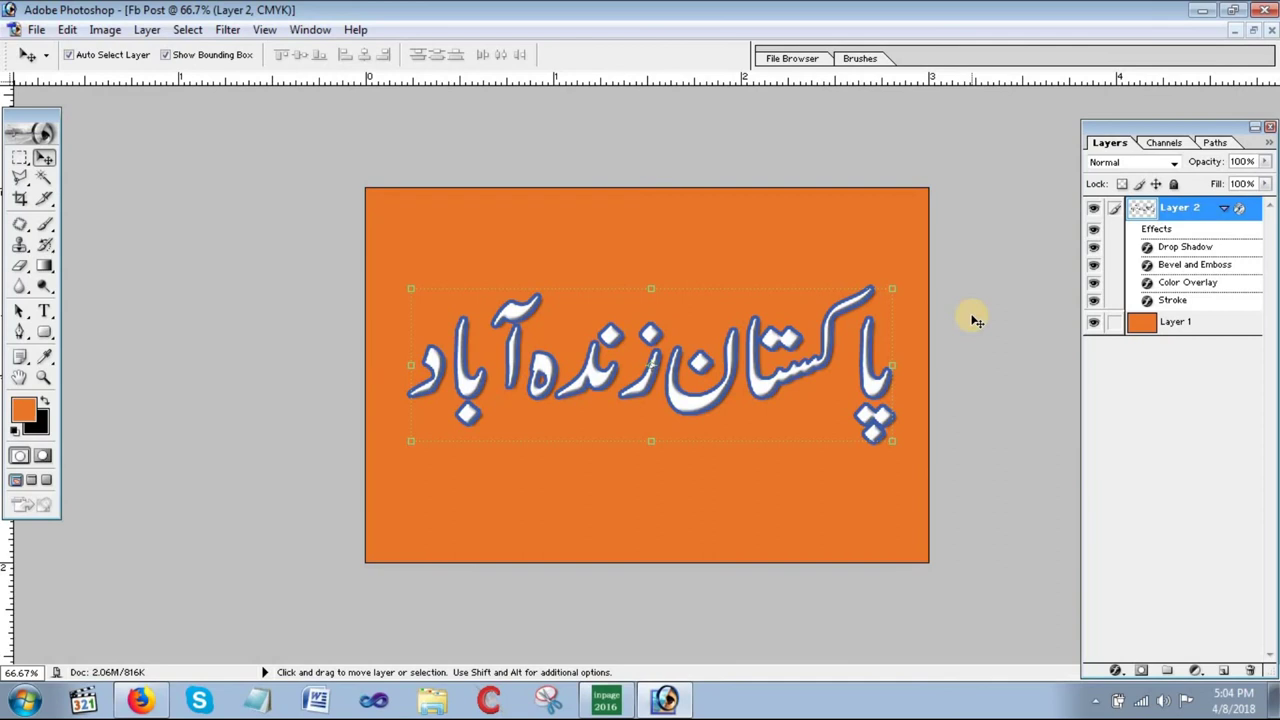
click(43, 377)
click(368, 55)
click(449, 55)
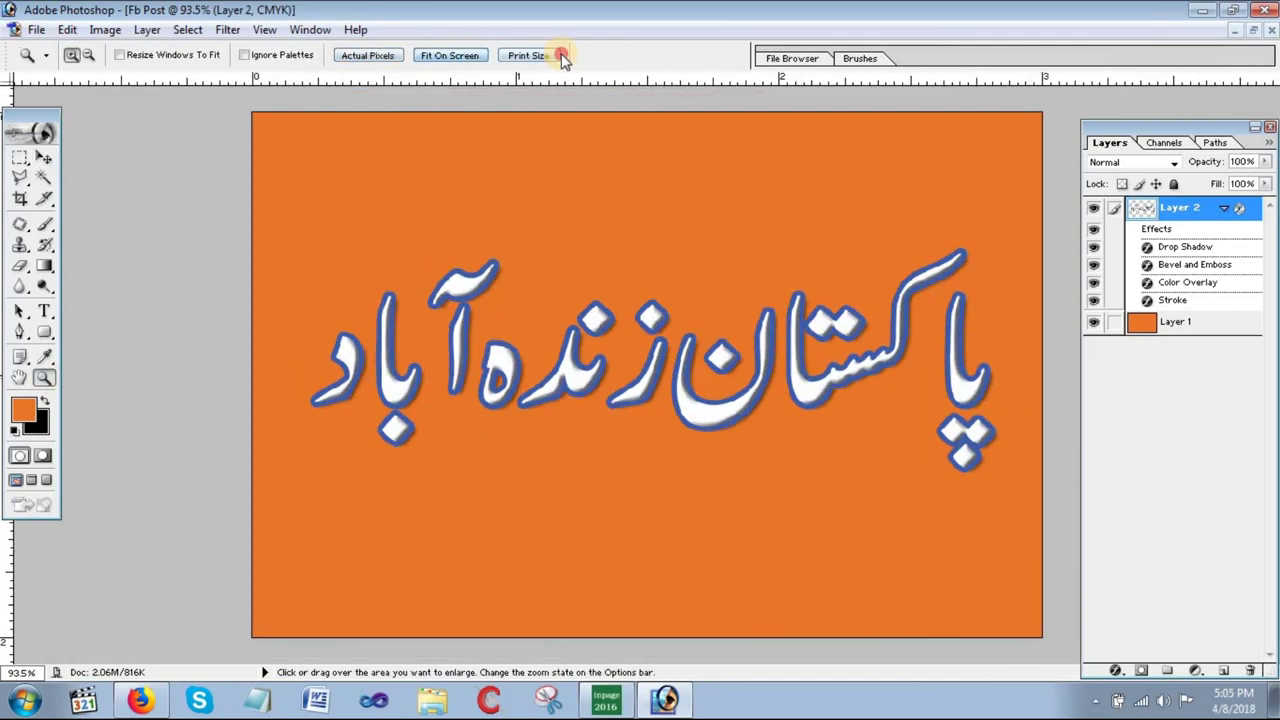
click(528, 55)
click(445, 55)
click(345, 55)
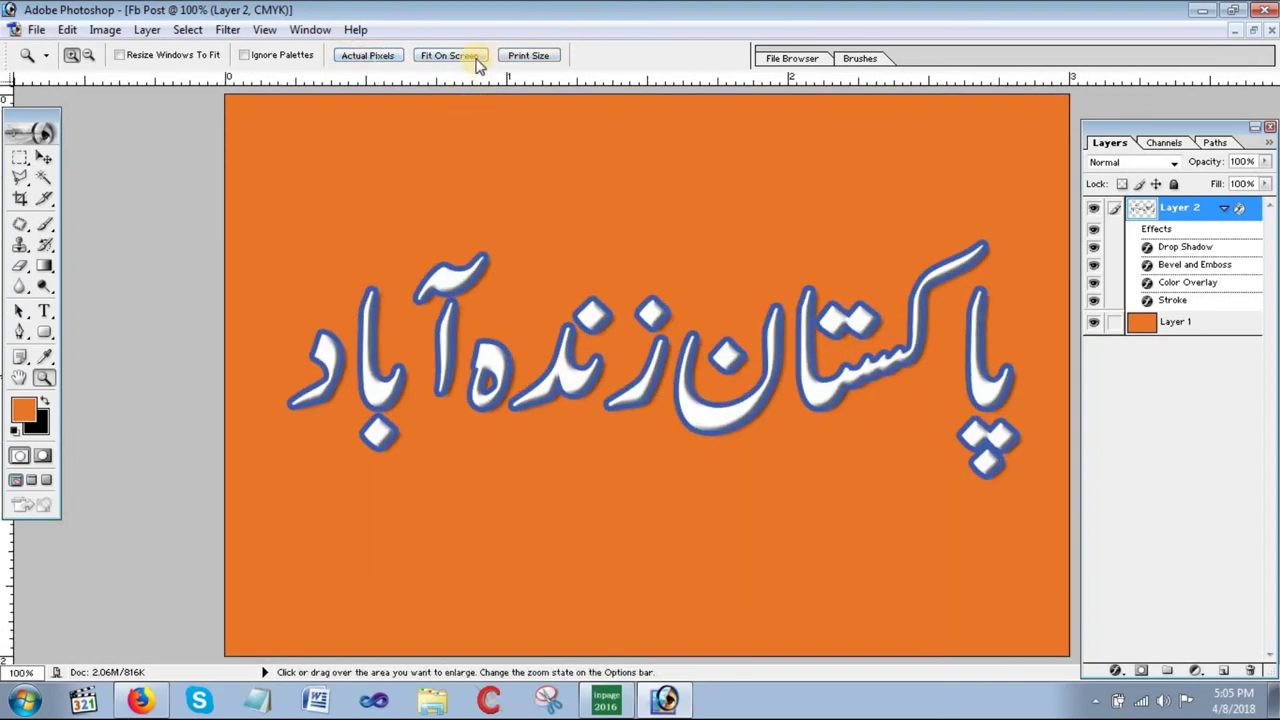
click(476, 58)
click(375, 57)
drag(514, 223, 656, 459)
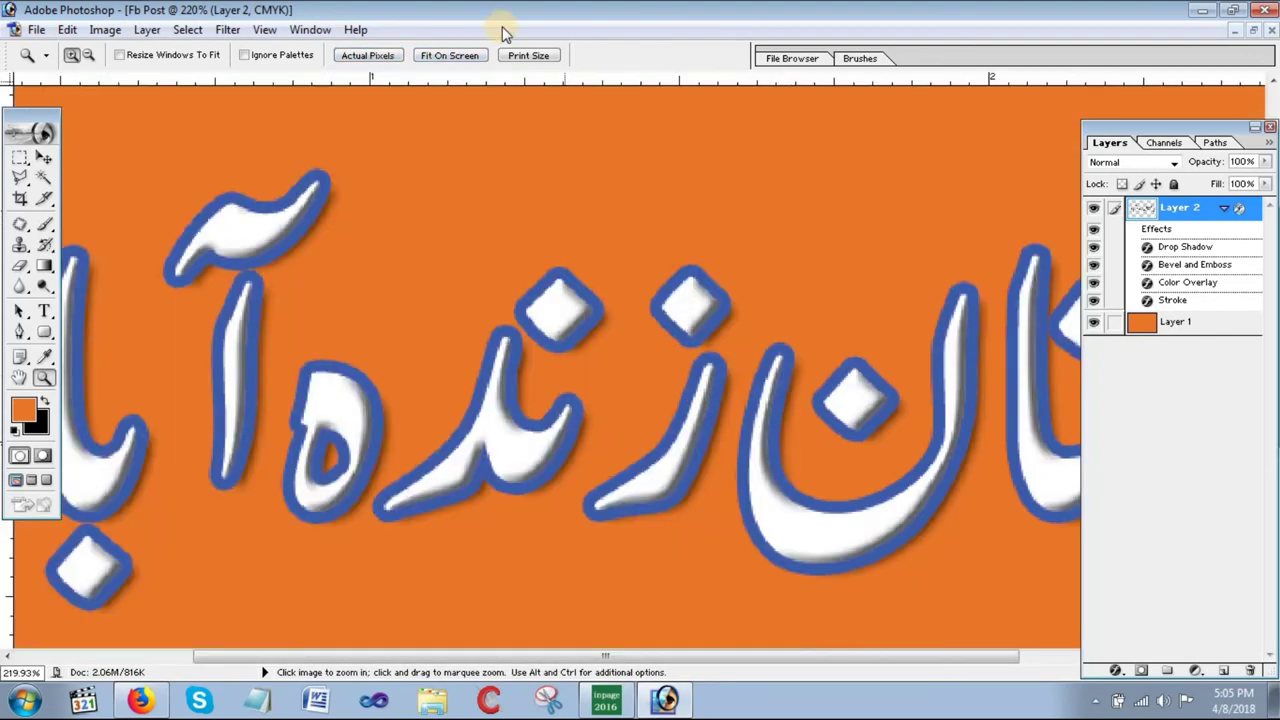
click(527, 57)
click(450, 55)
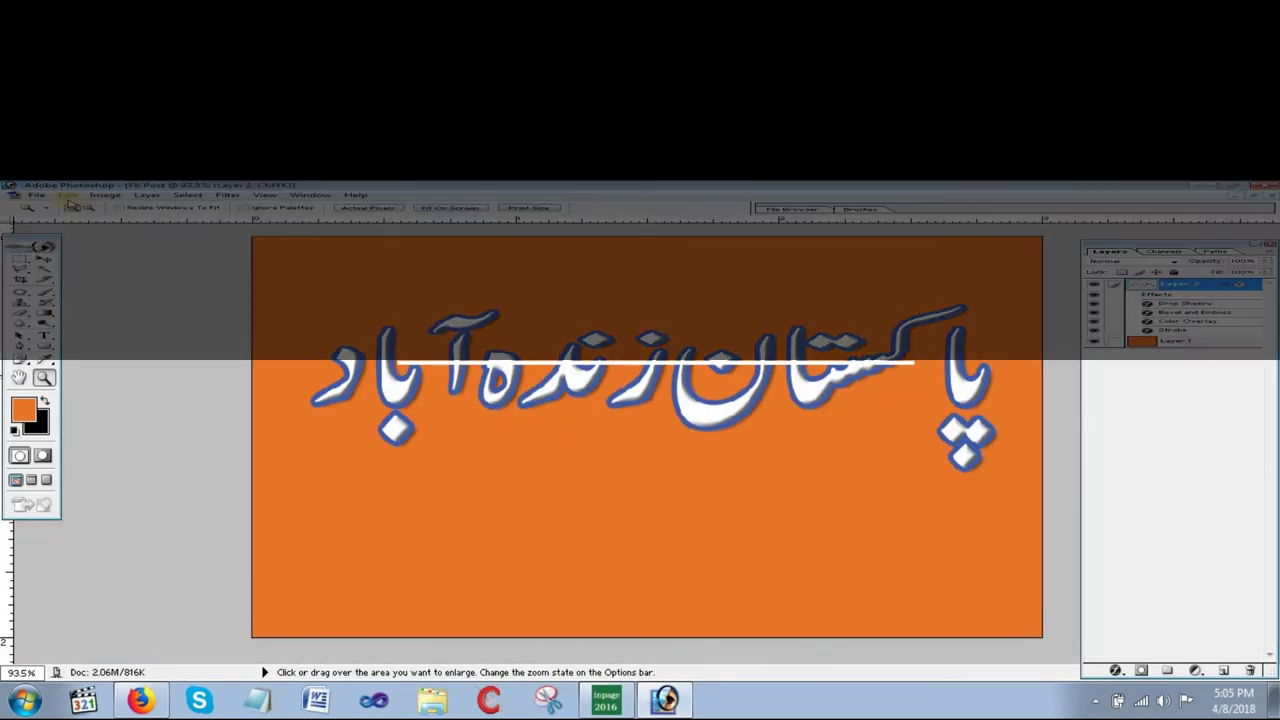